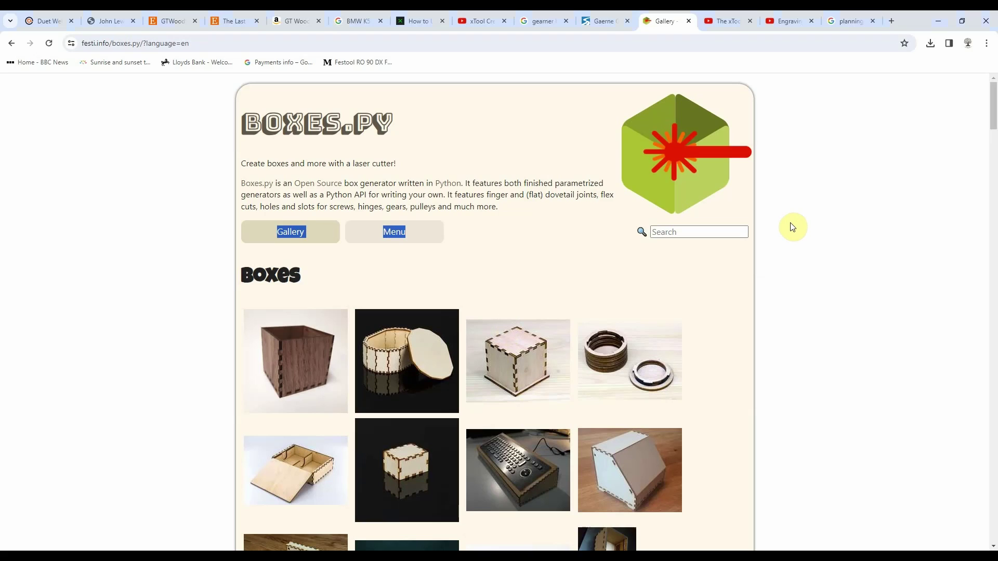
# - Open the BurnTest generator from Boxes.py's Parts and Samples category
pyautogui.click(515, 244)
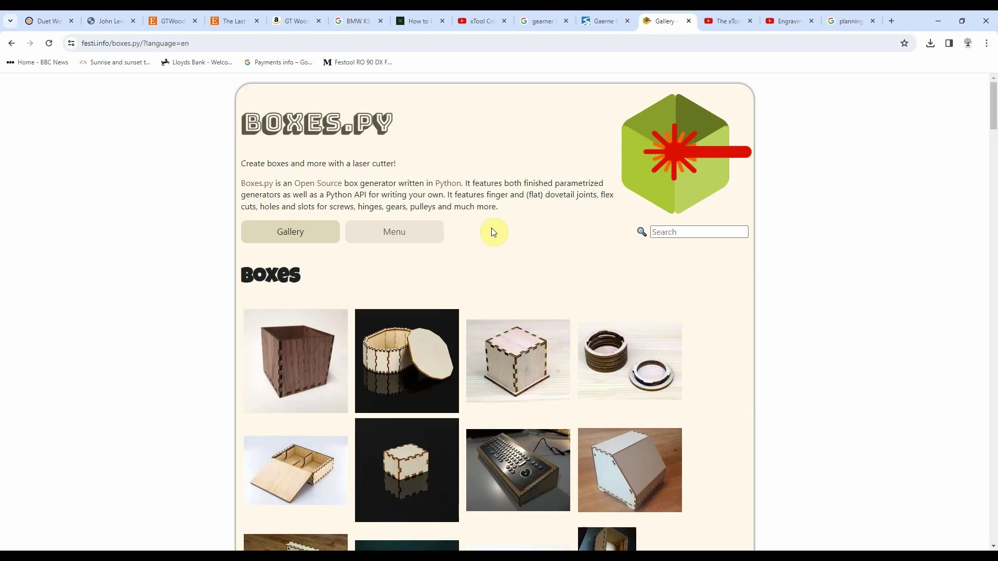
pyautogui.click(391, 233)
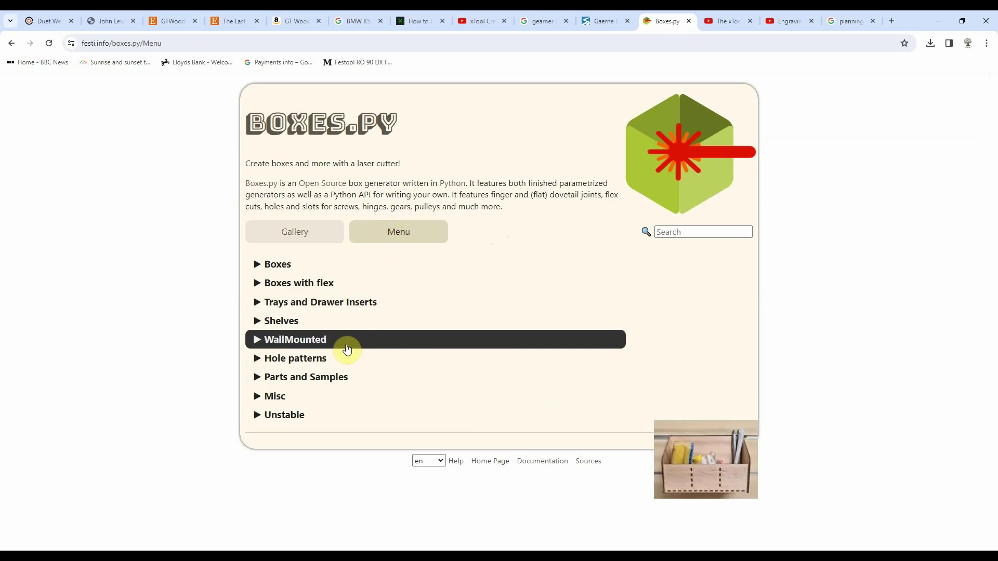
pyautogui.click(279, 382)
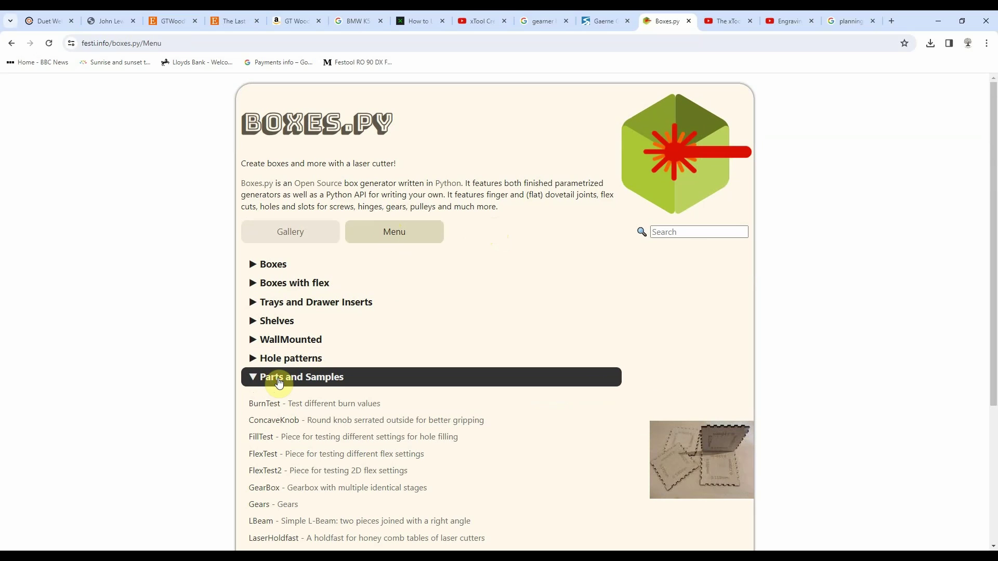
pyautogui.click(272, 410)
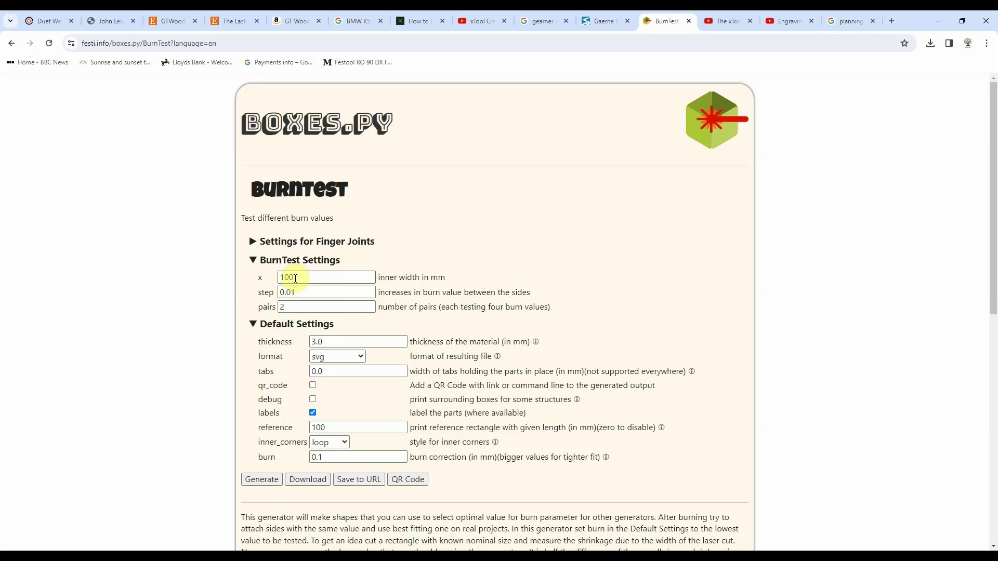
# - Set BurnTest width 75 and thickness 4.0, clear the reference length, and download the SVG
pyautogui.moveTo(296, 278); pyautogui.dragTo(280, 278)
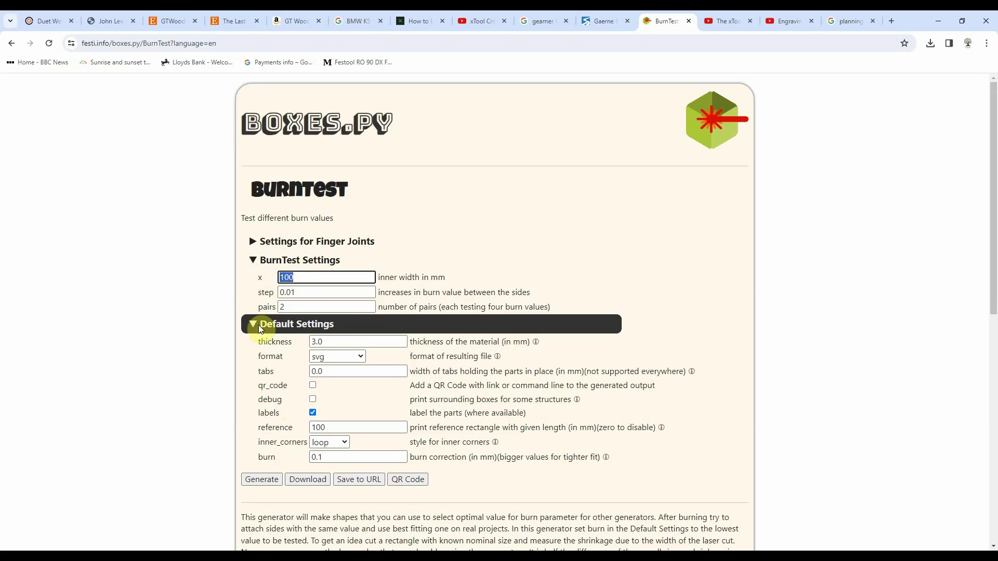
pyautogui.write('75')
pyautogui.click(205, 317)
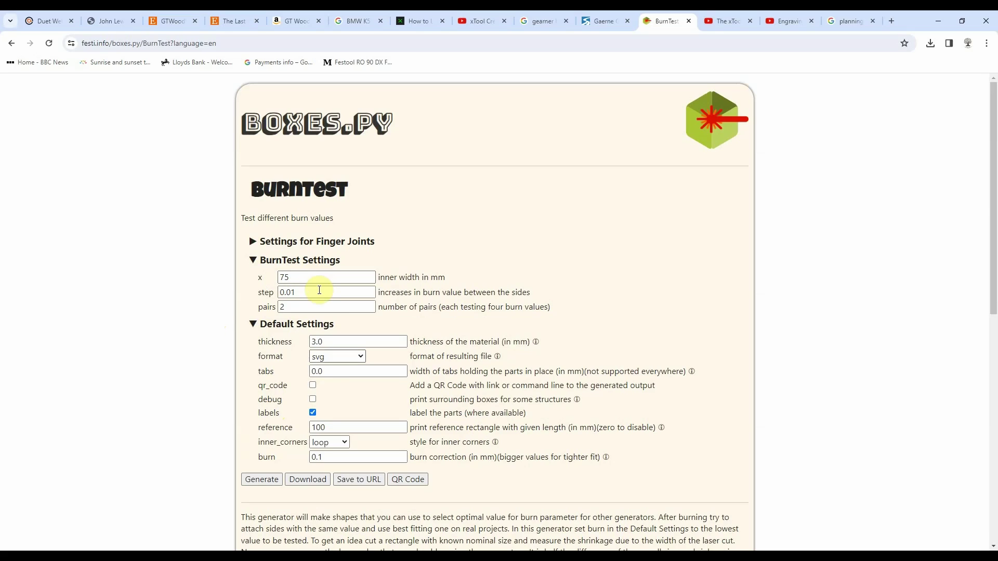
pyautogui.doubleClick(326, 341)
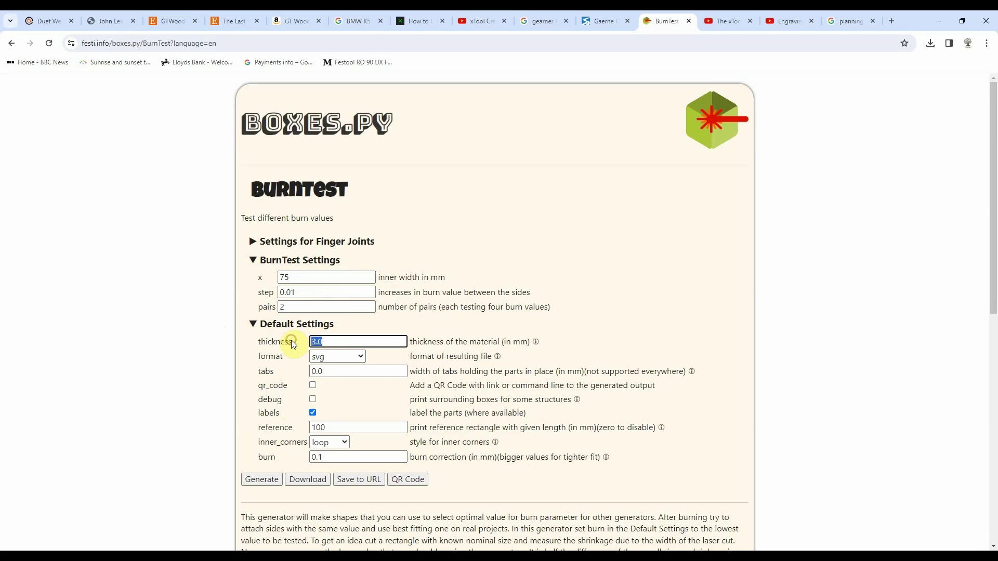
pyautogui.write('4.0')
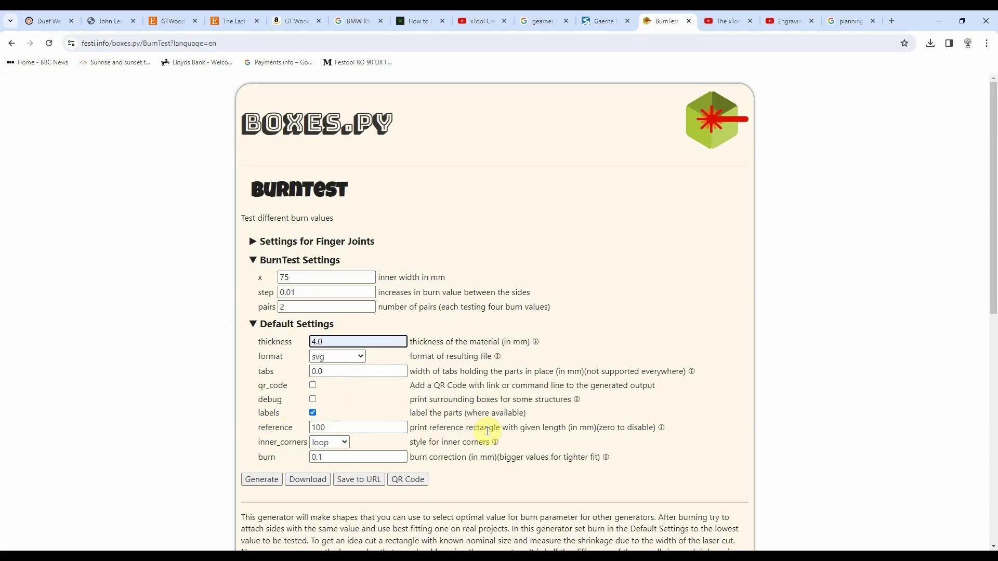
pyautogui.doubleClick(313, 428)
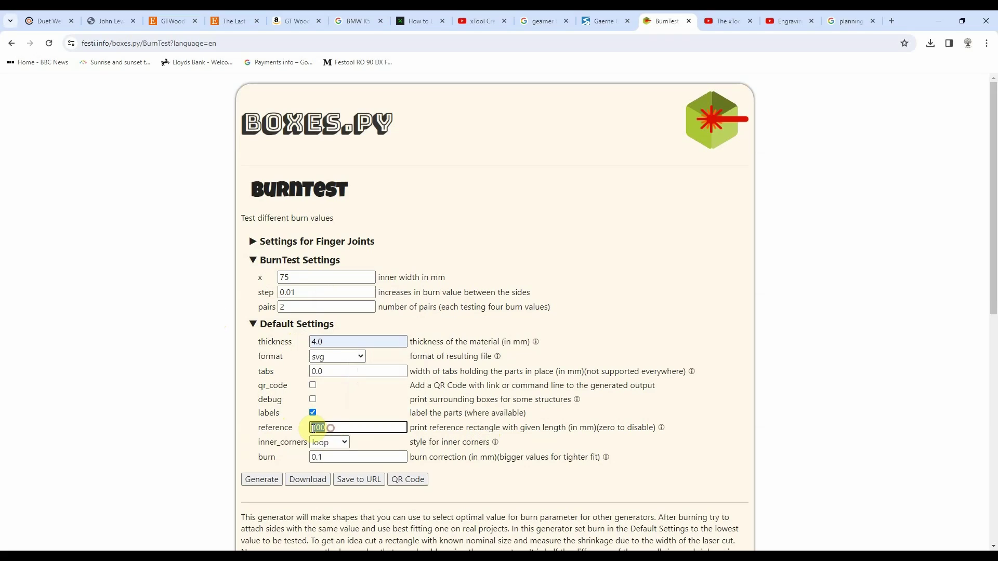
pyautogui.press('BackSpace')
pyautogui.click(310, 478)
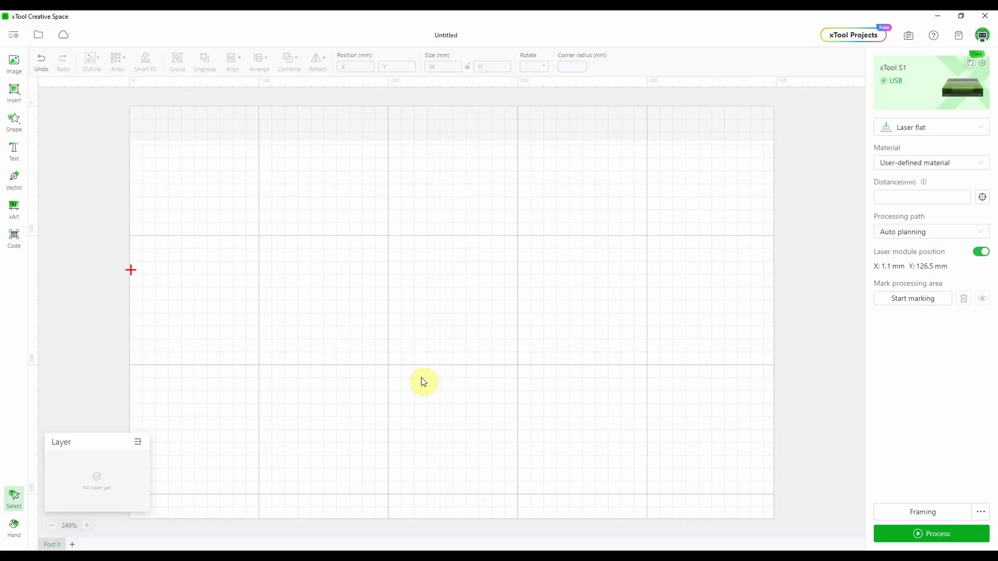
# - Import Kerf Test.svg and move its pieces to the bottom of the canvas
pyautogui.hotkey('ctrl', 'i')
pyautogui.click(290, 179)
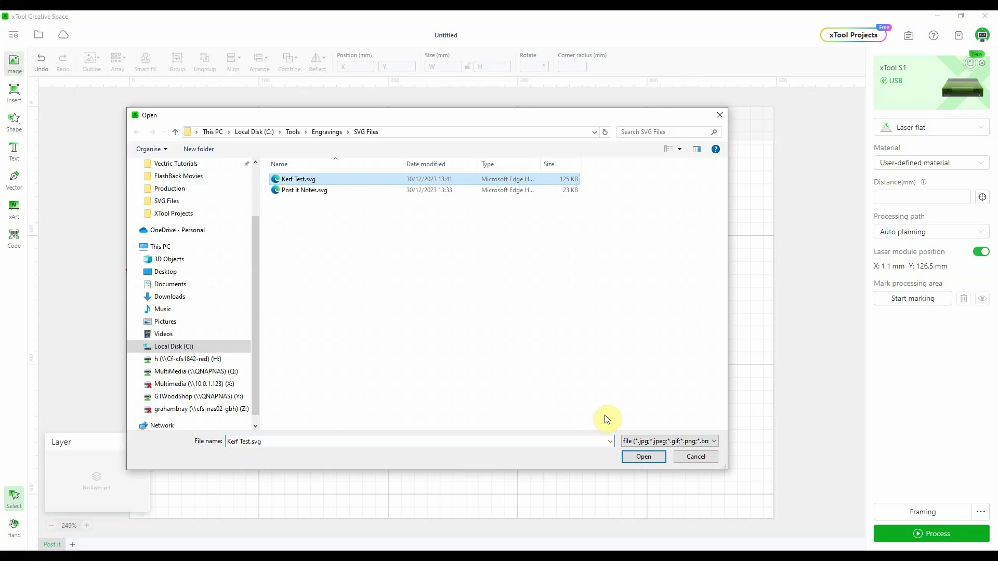
pyautogui.click(645, 456)
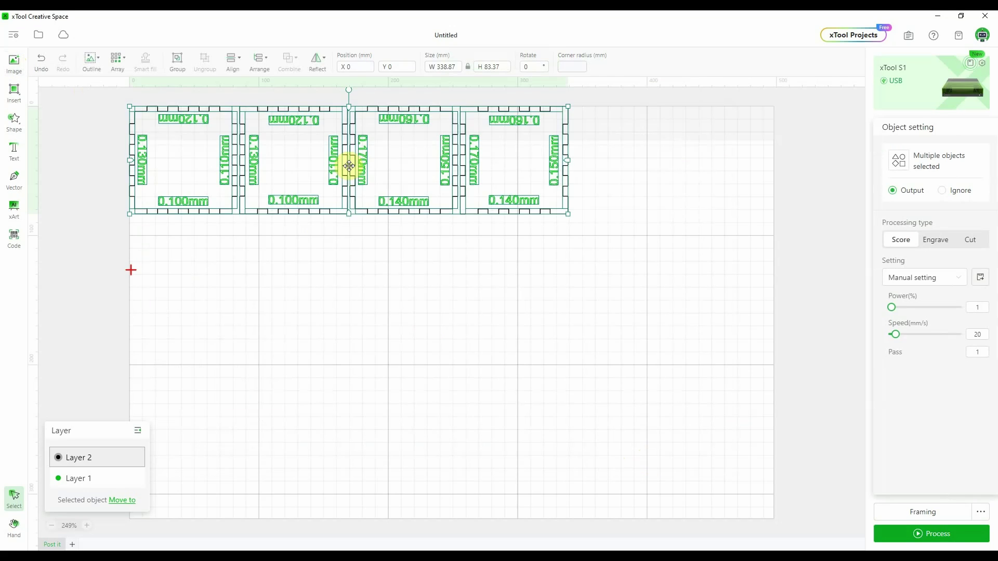
pyautogui.moveTo(348, 166); pyautogui.dragTo(364, 434)
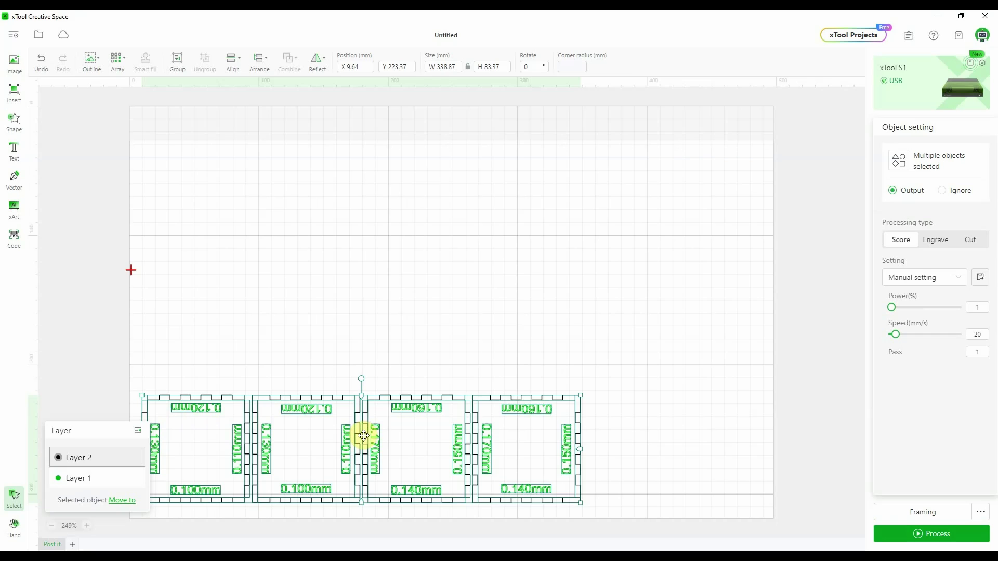
pyautogui.click(613, 441)
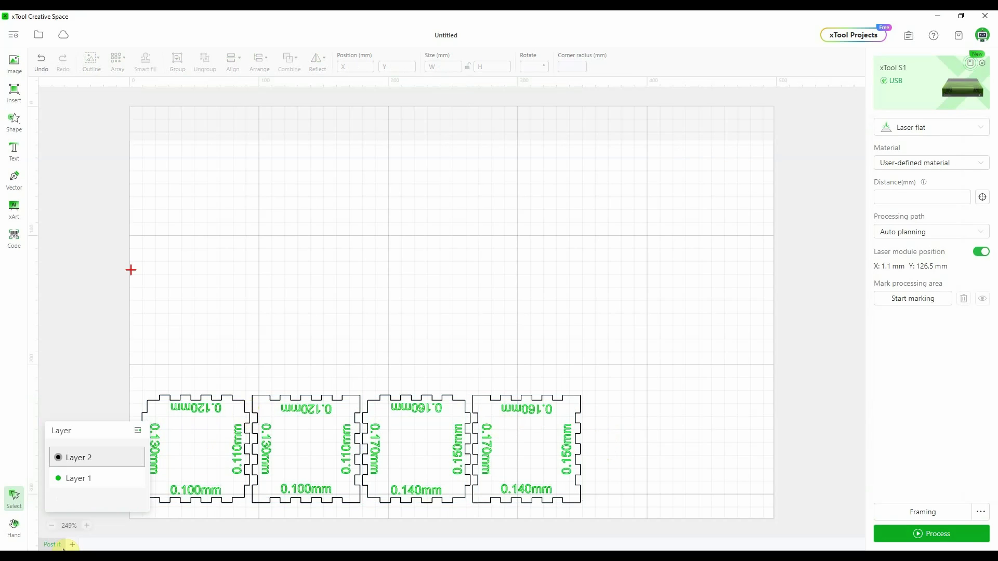
# - Set Layer 1 labels to Engrave and Layer 2 box outlines to Cut
pyautogui.click(88, 483)
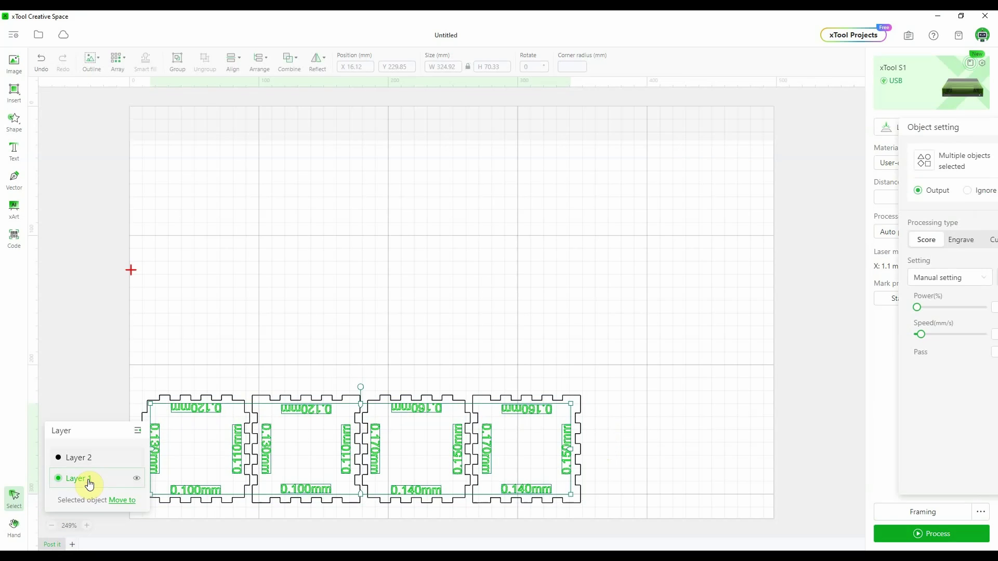
pyautogui.click(937, 240)
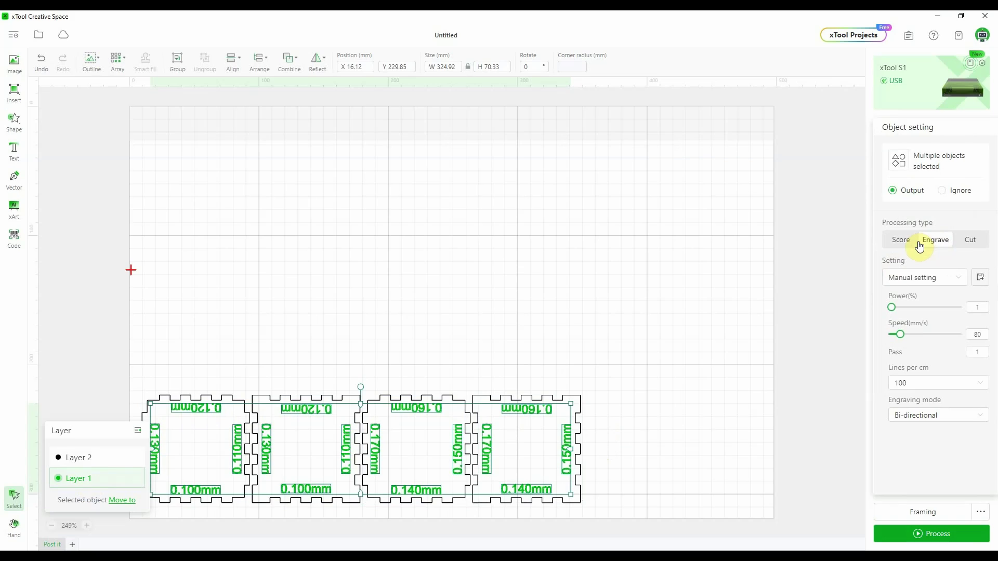
pyautogui.click(77, 461)
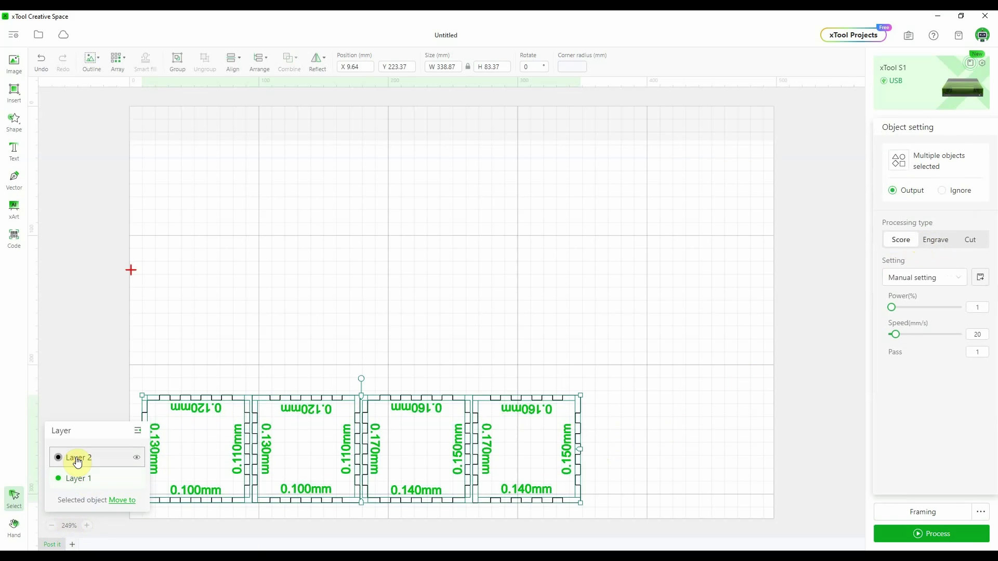
pyautogui.click(967, 240)
pyautogui.click(541, 304)
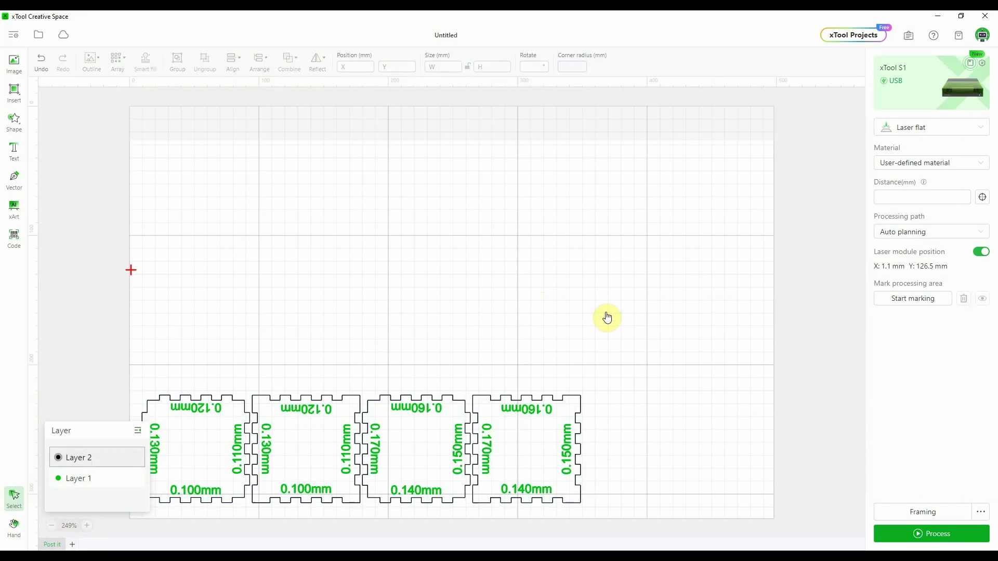
# - Set the material to 3mm Basswood Plywood A4 and check both layers' settings
pyautogui.click(937, 165)
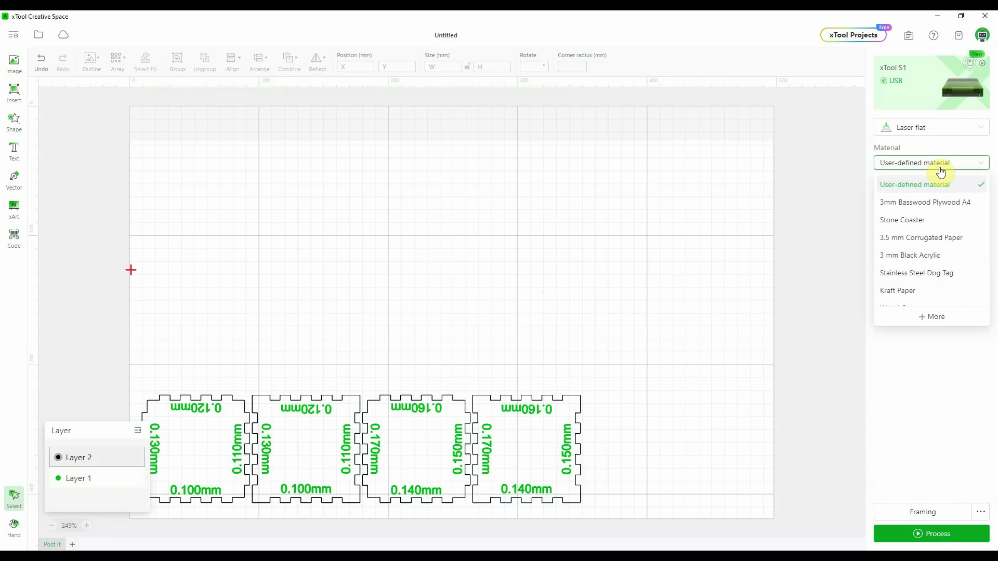
pyautogui.click(921, 204)
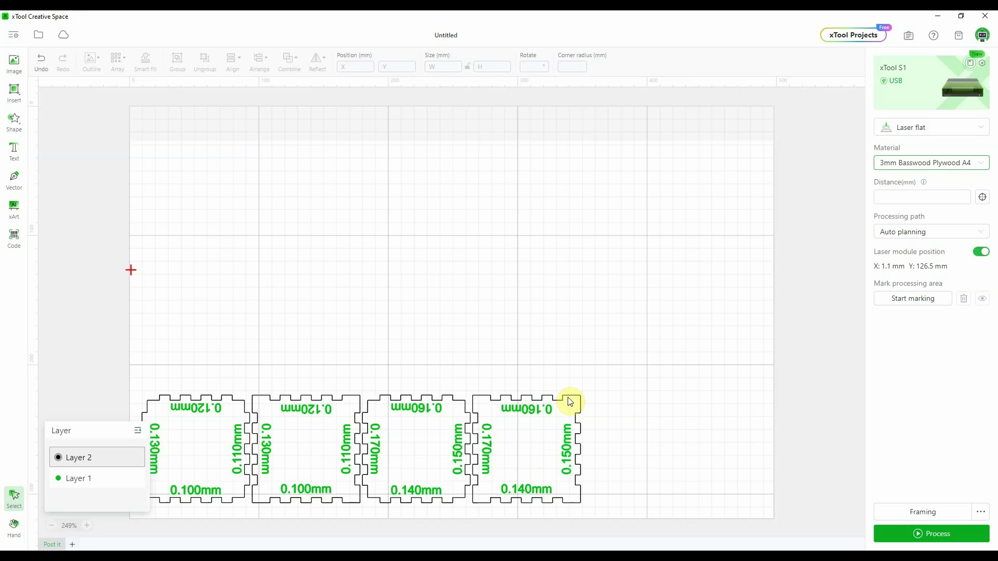
pyautogui.click(91, 460)
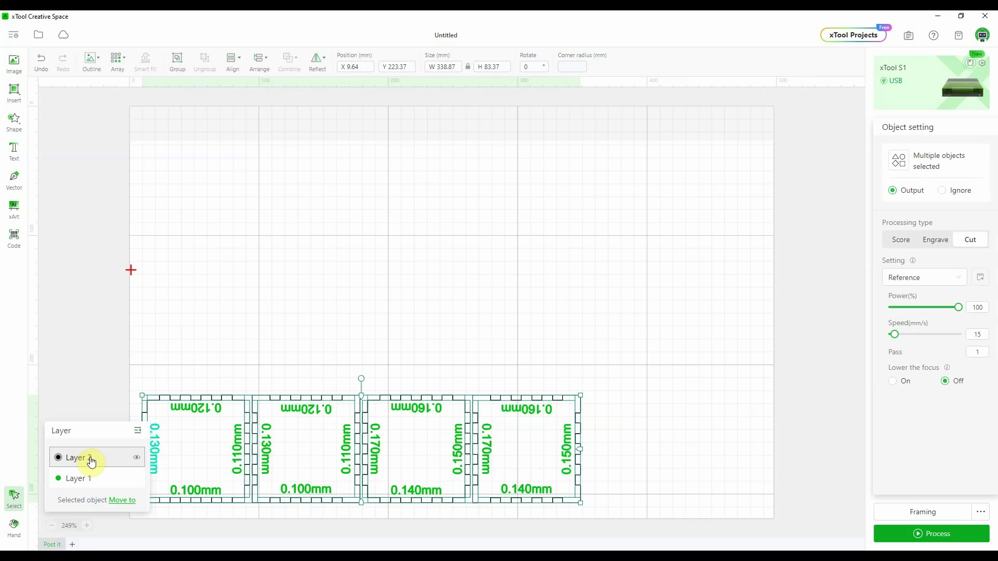
pyautogui.click(91, 479)
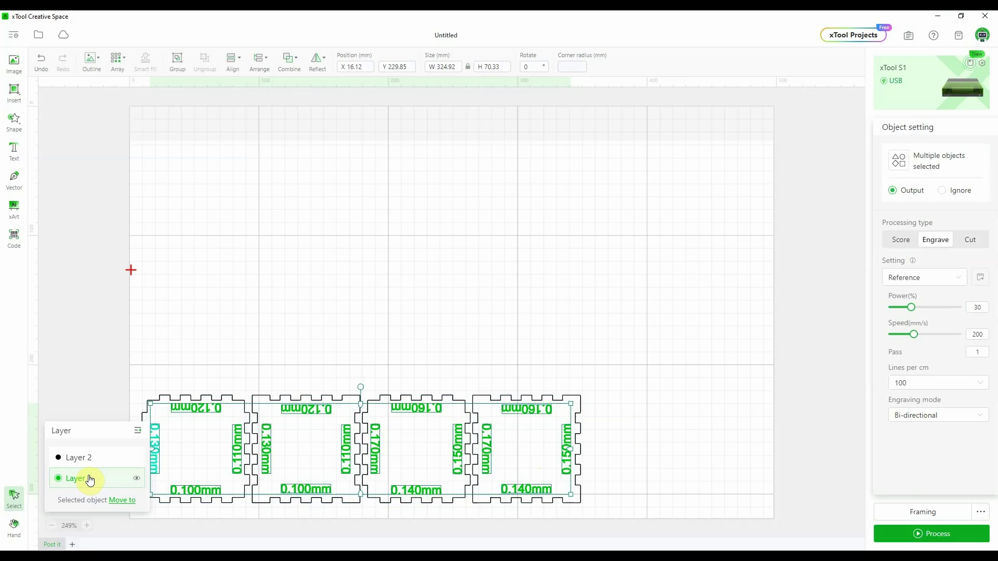
pyautogui.click(471, 342)
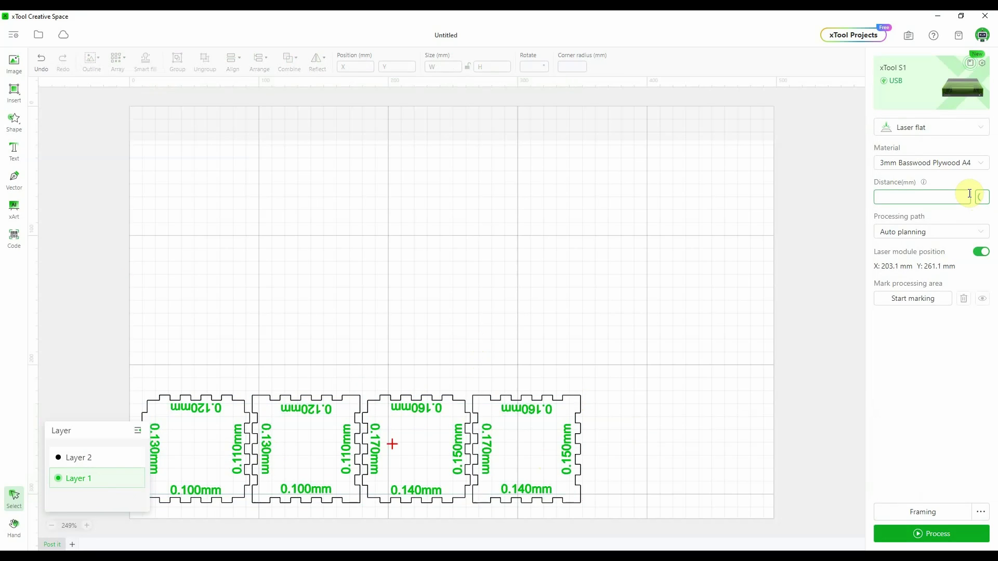
# - Mark a rectangular processing area on the material
pyautogui.click(911, 300)
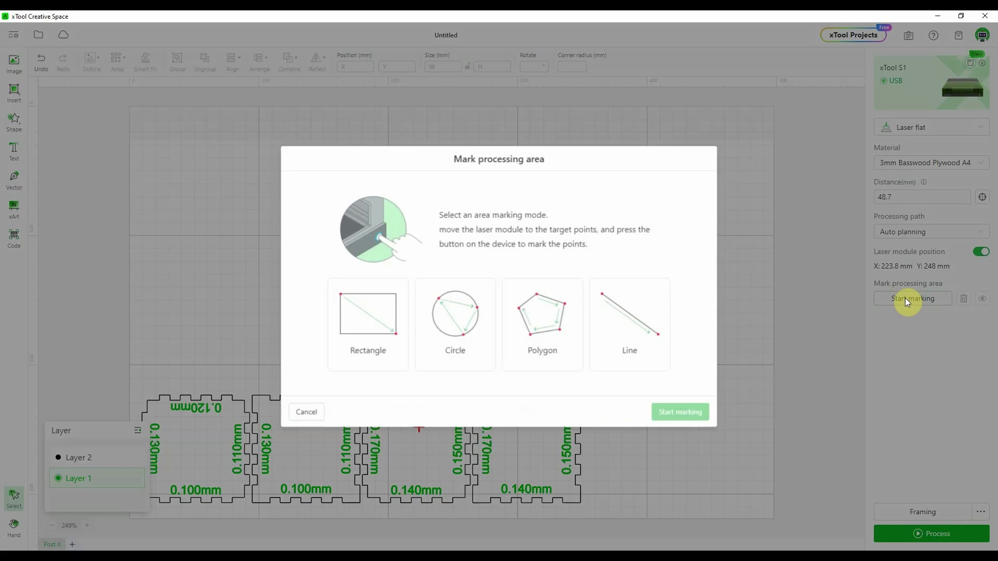
pyautogui.click(383, 313)
pyautogui.click(676, 412)
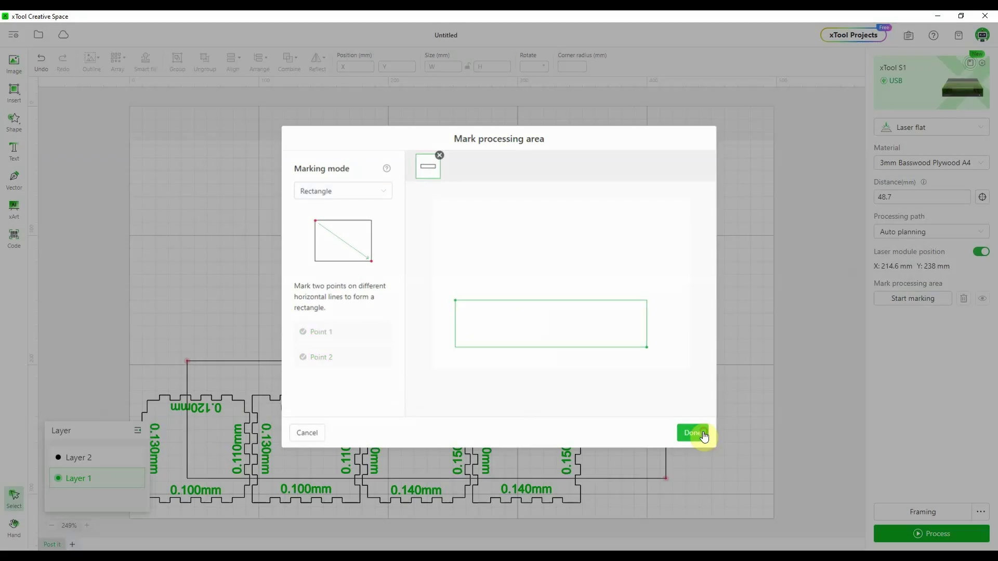
pyautogui.click(701, 434)
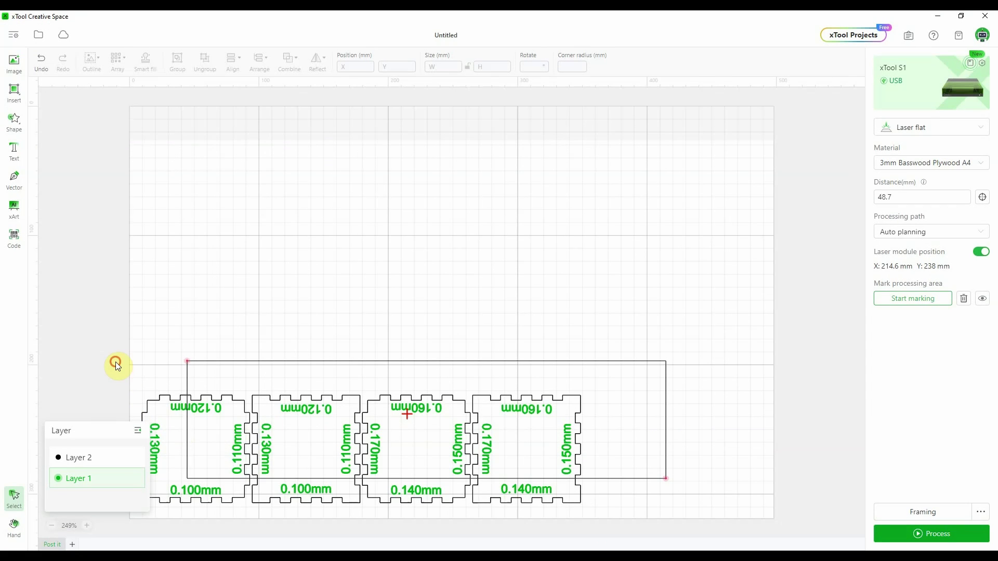
# - Move all the box pieces inside the marked rectangle and send the job to process
pyautogui.moveTo(116, 364); pyautogui.dragTo(617, 526)
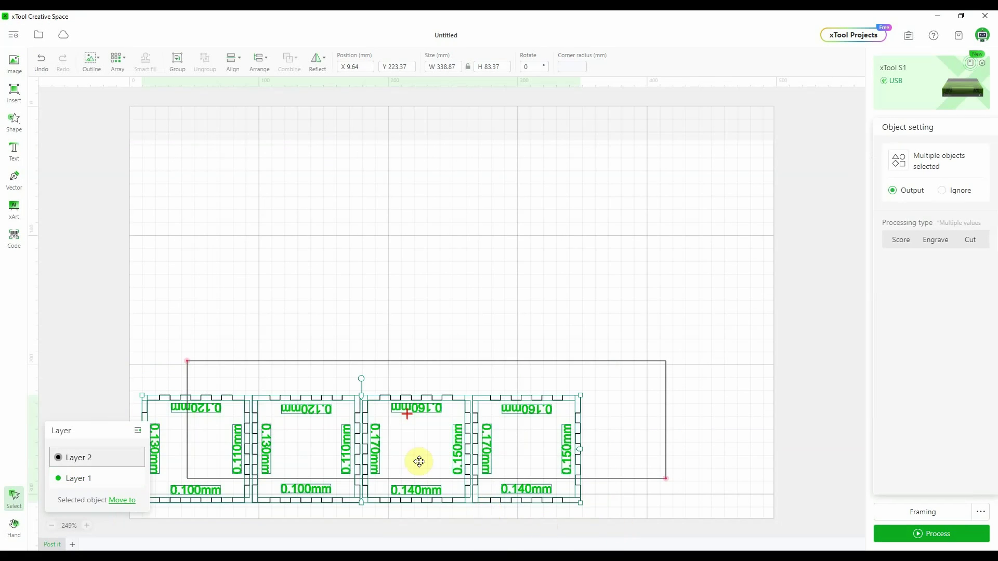
pyautogui.moveTo(362, 446); pyautogui.dragTo(418, 417)
pyautogui.click(937, 535)
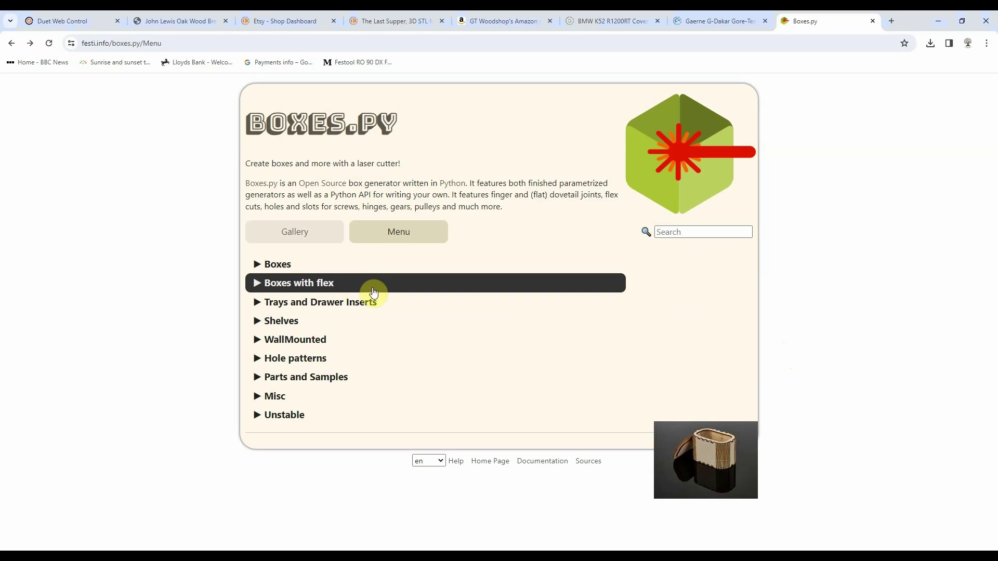
# - Open the ABox generator and set inner width 60 and height 40 as inner measurements
pyautogui.click(290, 269)
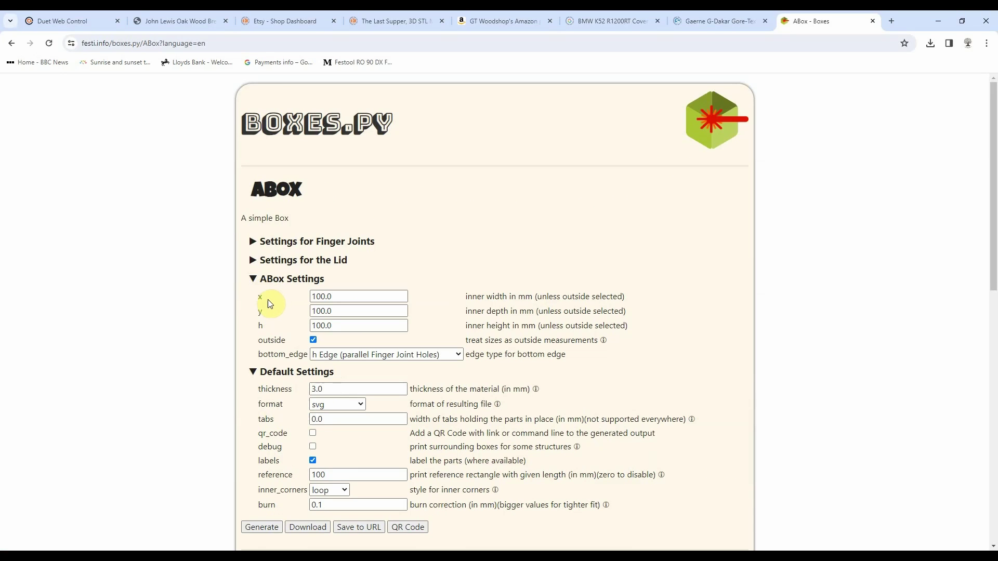
pyautogui.scroll(-1, 273, 309)
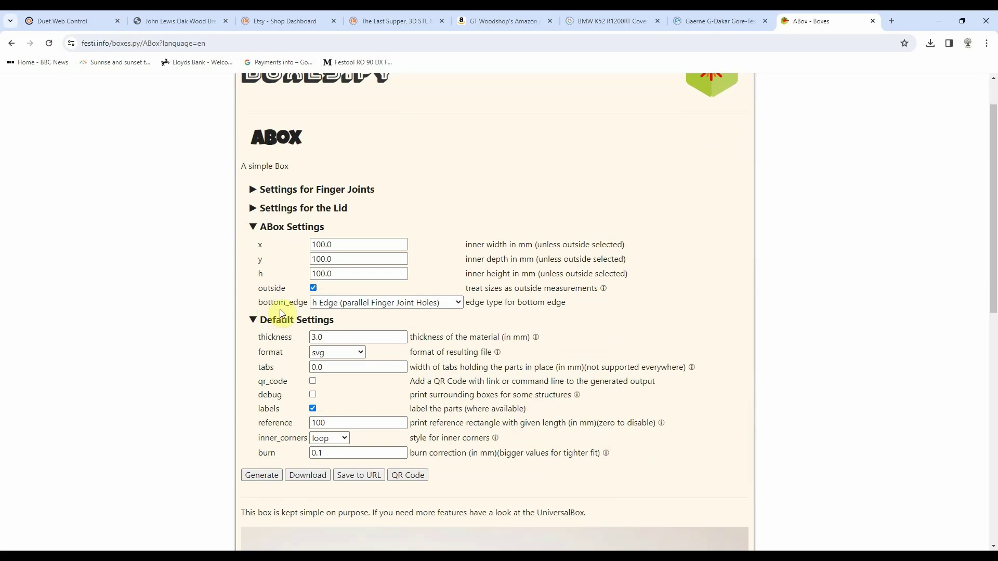
pyautogui.doubleClick(340, 244)
pyautogui.write('60')
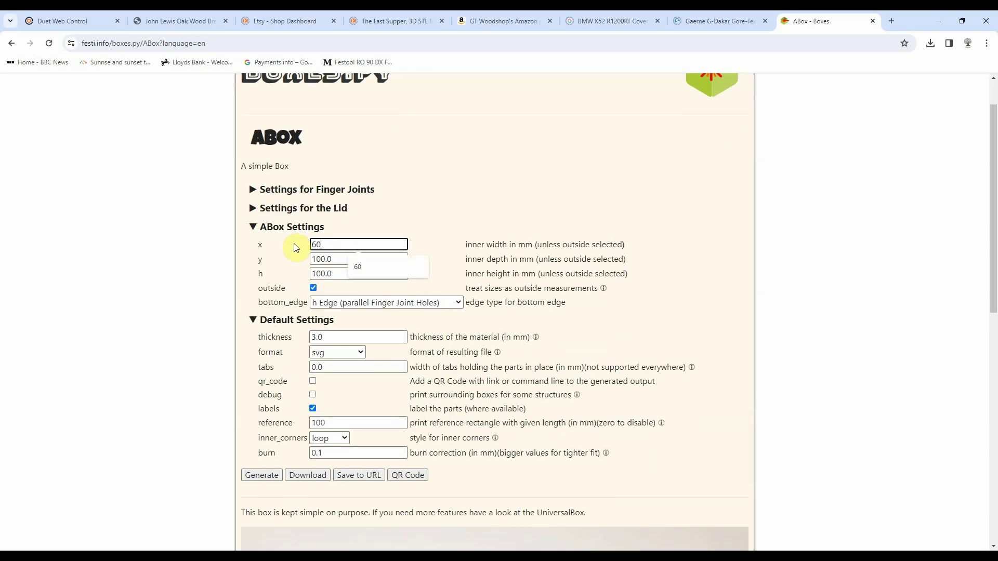
pyautogui.press('Tab')
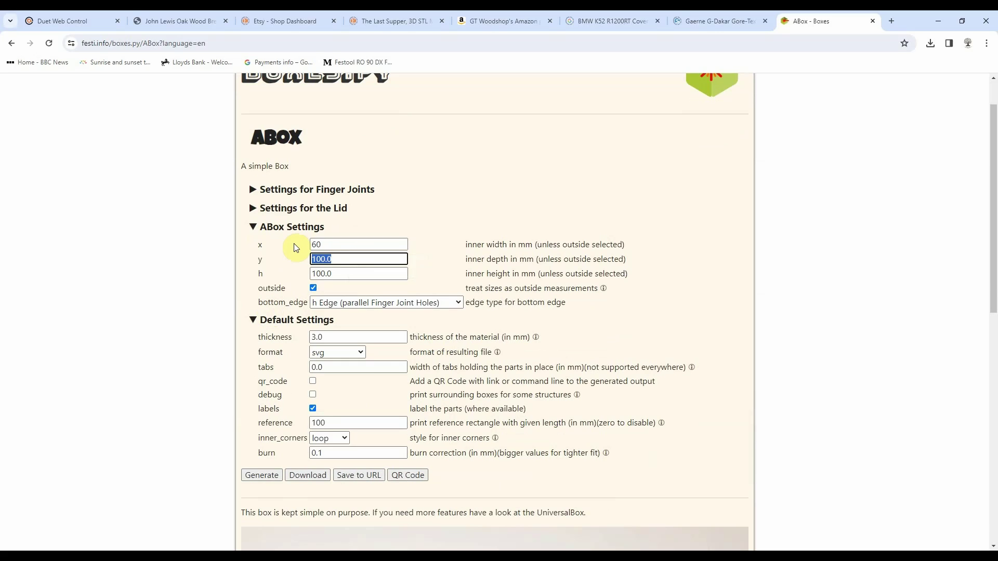
pyautogui.press('Tab')
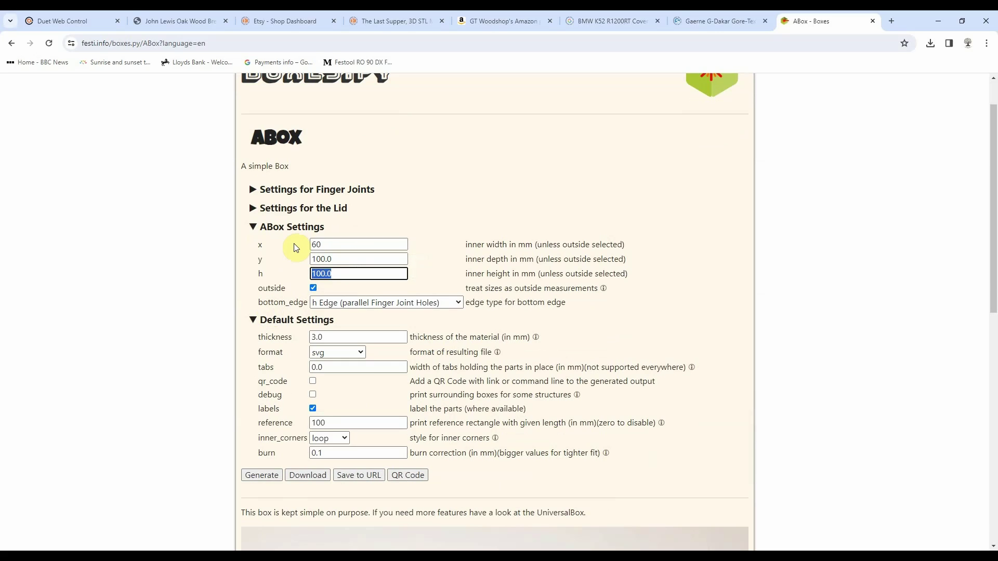
pyautogui.write('40')
pyautogui.press('Tab')
pyautogui.click(313, 288)
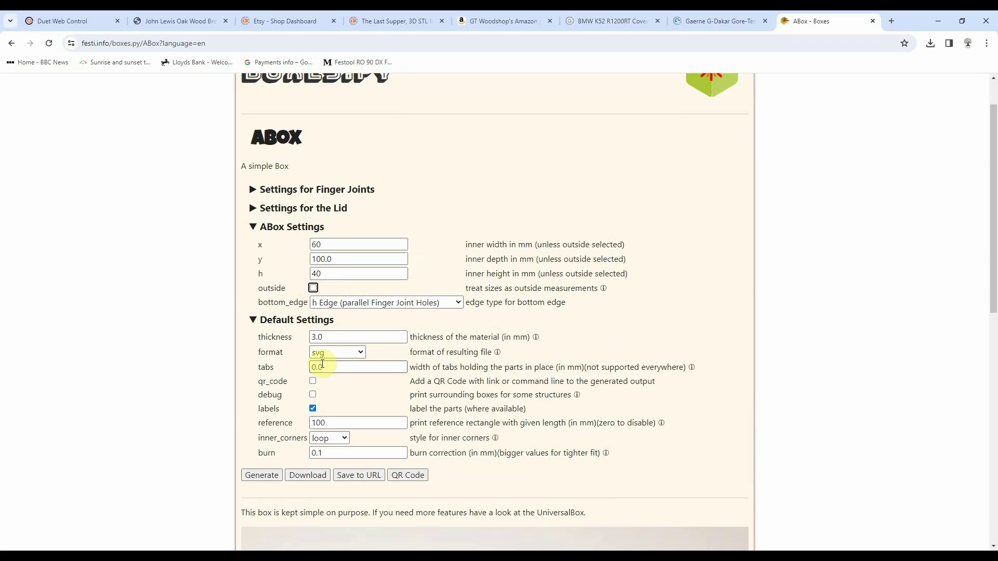
# - Set 4 mm thickness and 0.13 burn correction, then generate the box
pyautogui.doubleClick(329, 338)
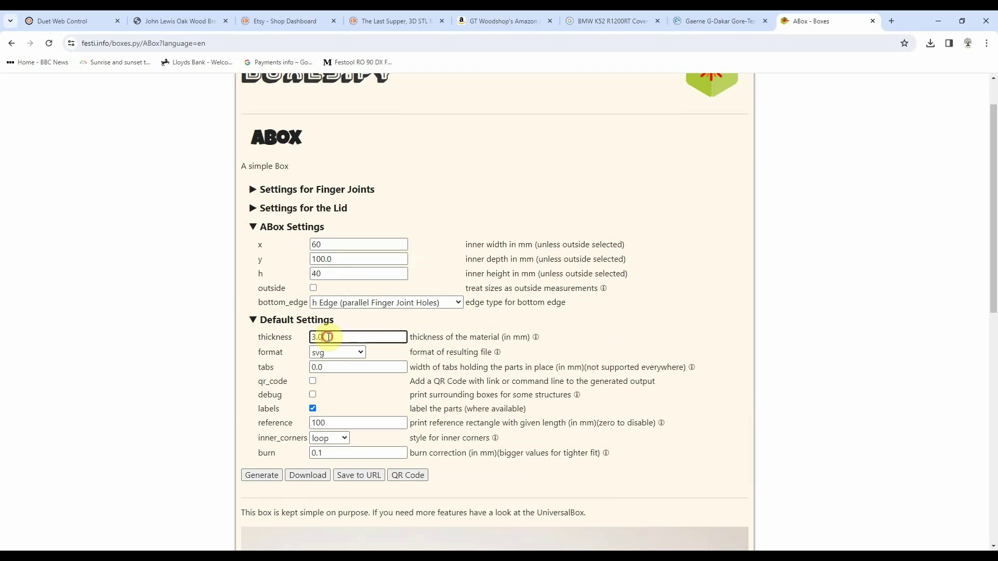
pyautogui.write('4')
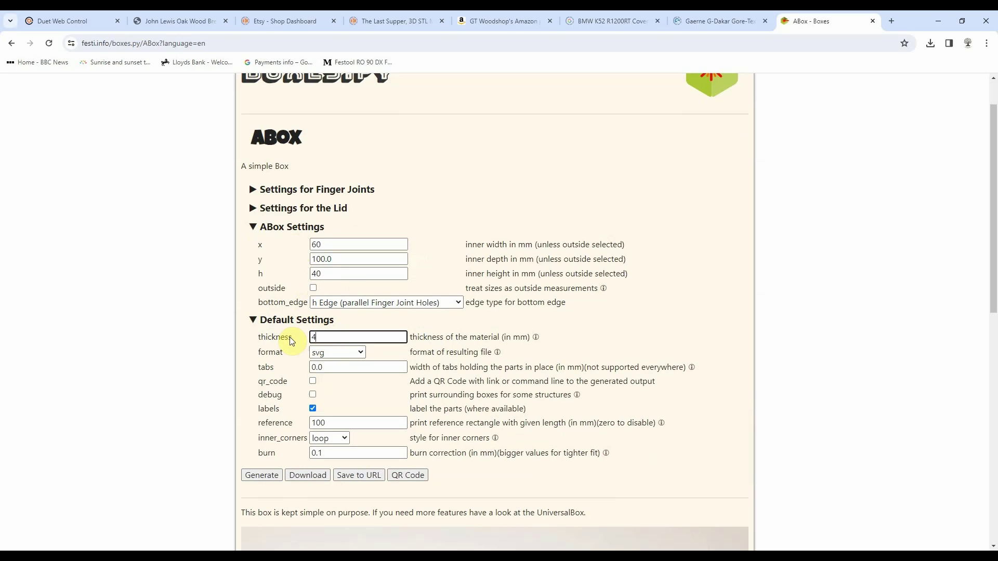
pyautogui.press('Tab')
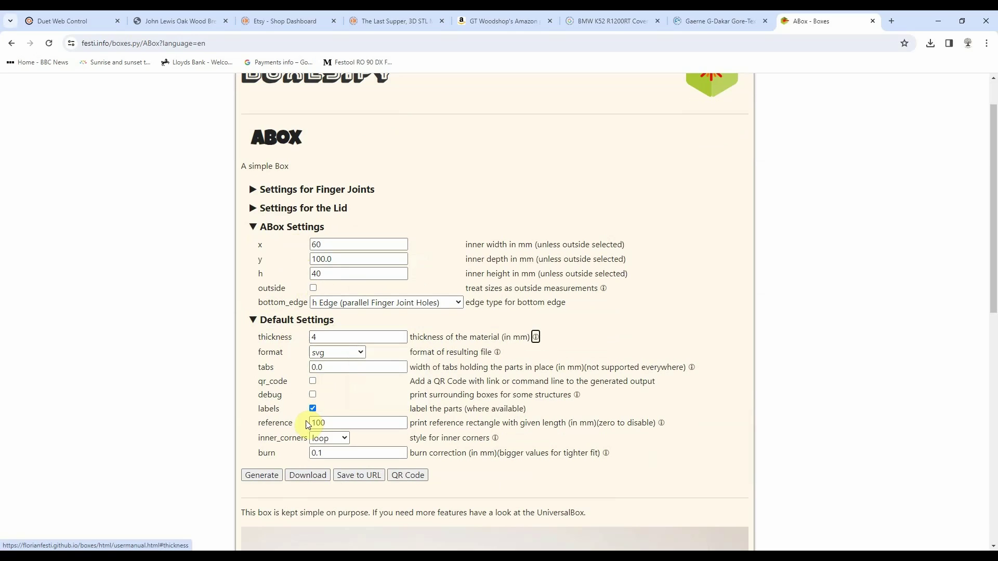
pyautogui.click(339, 453)
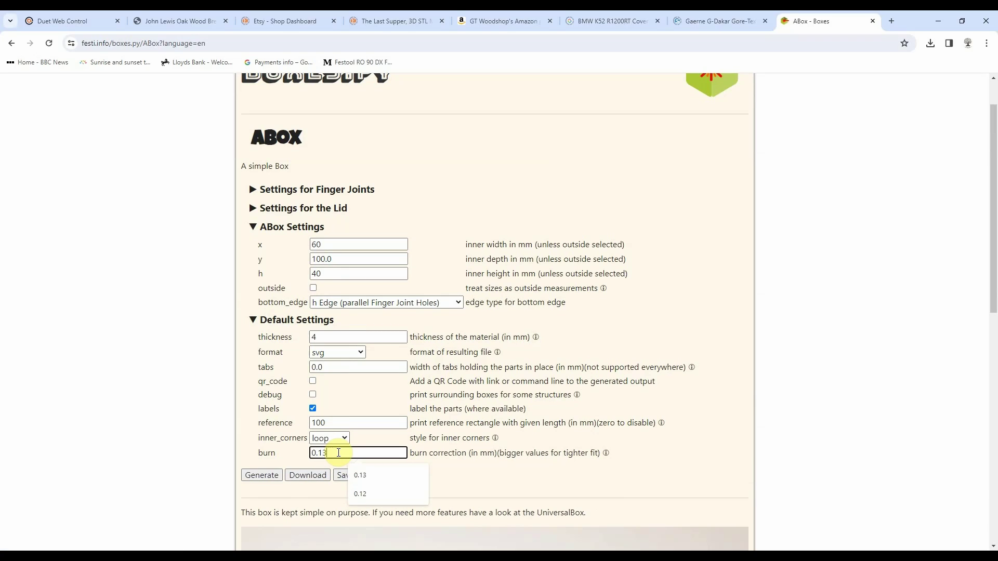
pyautogui.press('Escape')
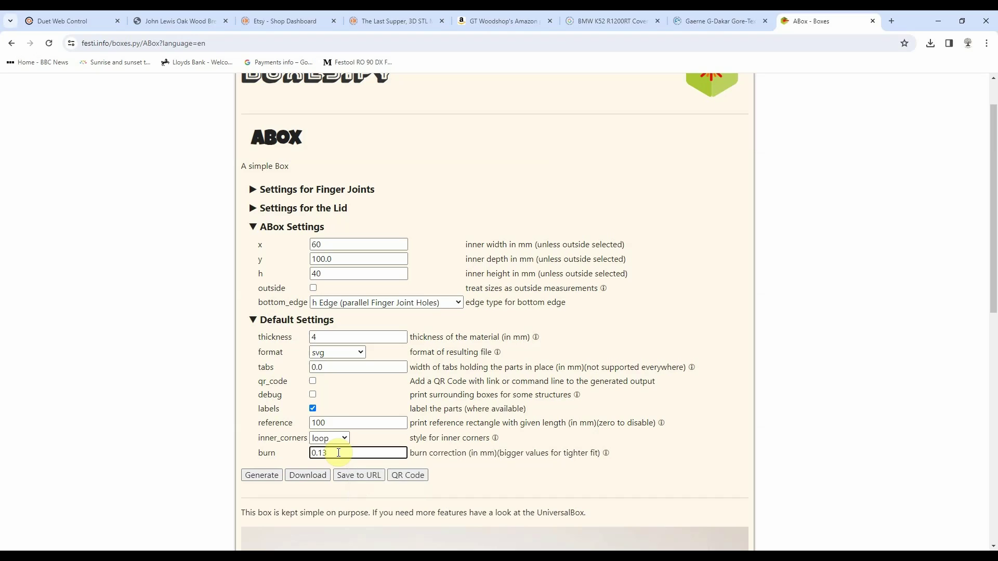
pyautogui.click(259, 475)
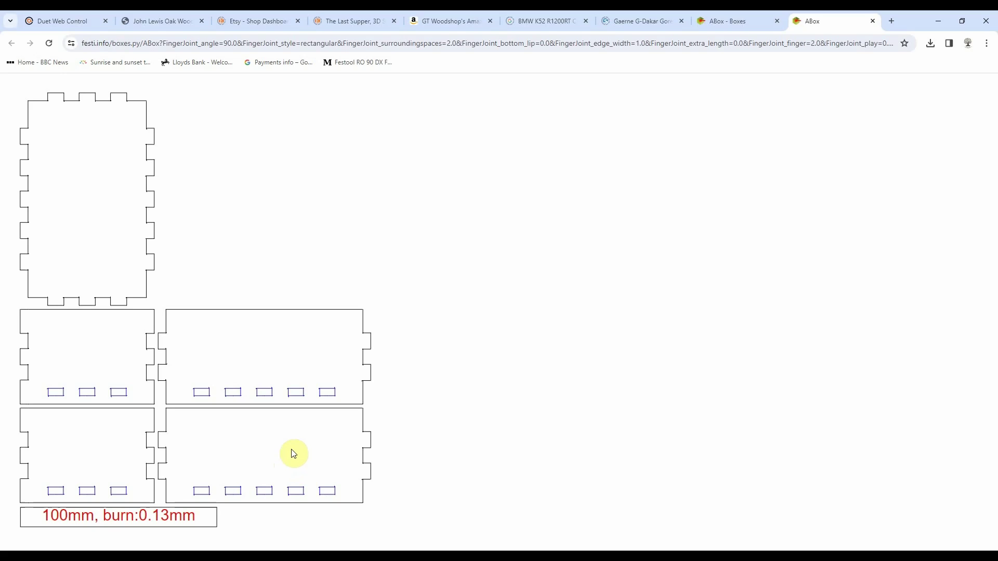
pyautogui.click(873, 20)
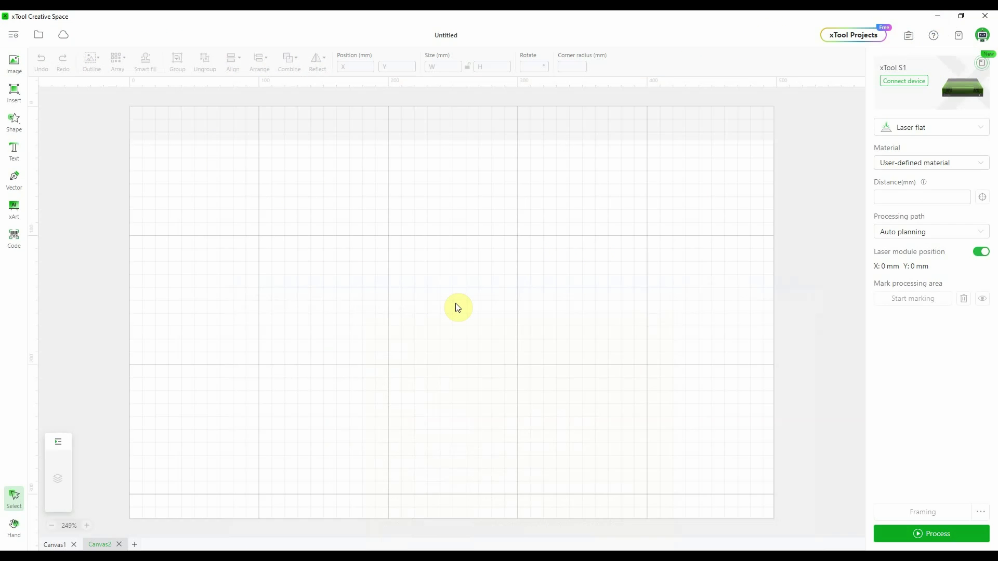
# - Import ABox (2).svg and move the drawing down and right on the canvas
pyautogui.click(18, 72)
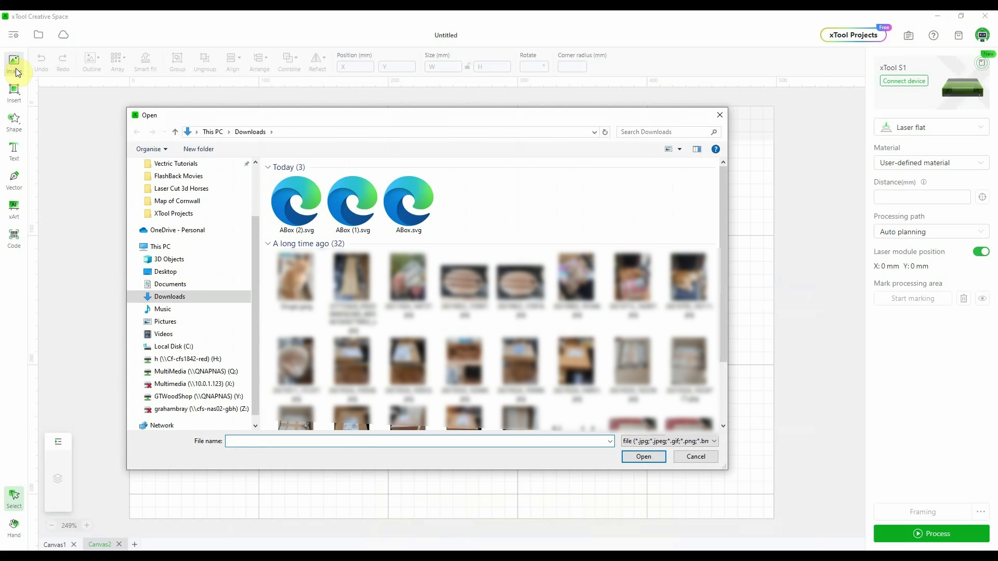
pyautogui.click(294, 201)
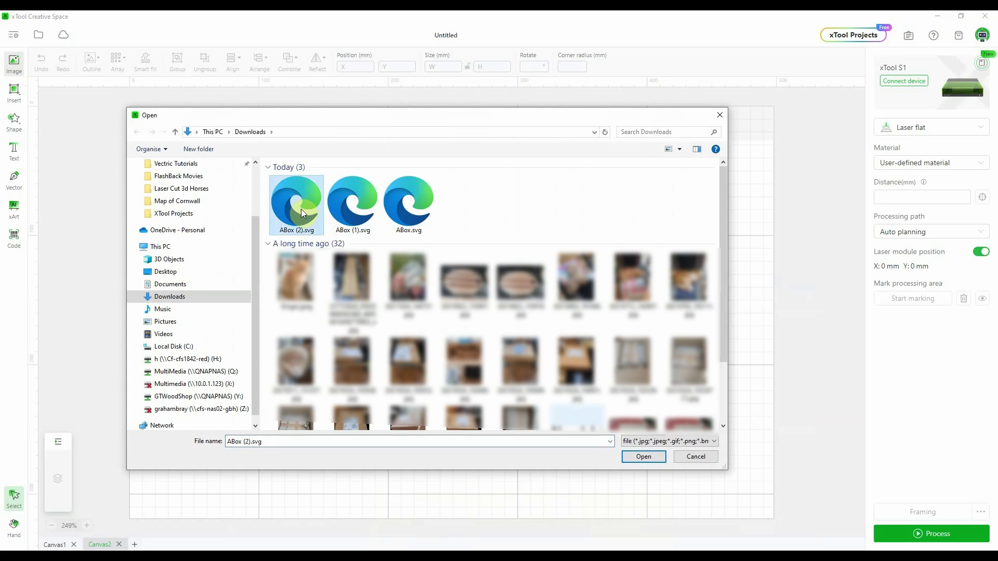
pyautogui.click(645, 457)
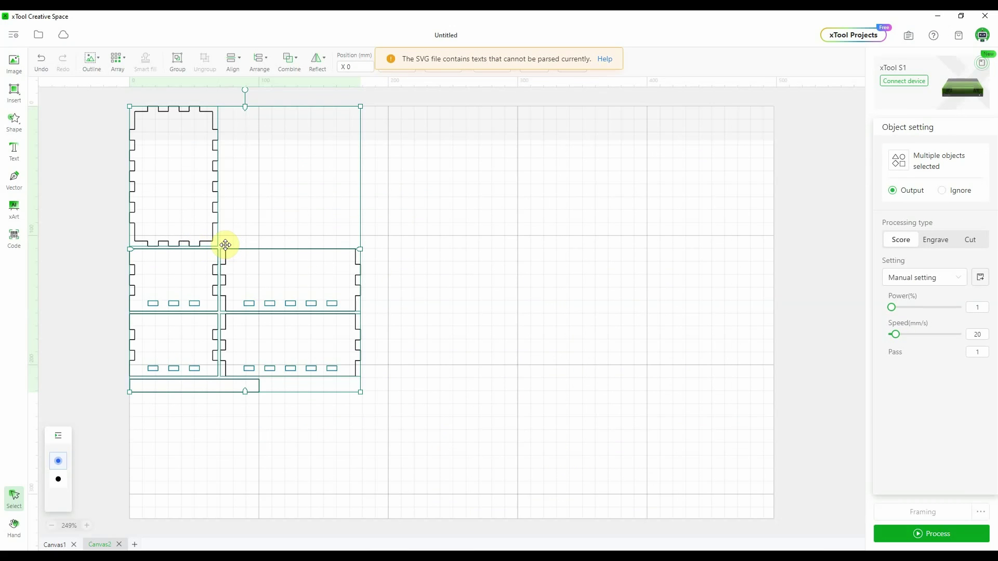
pyautogui.moveTo(225, 244); pyautogui.dragTo(305, 332)
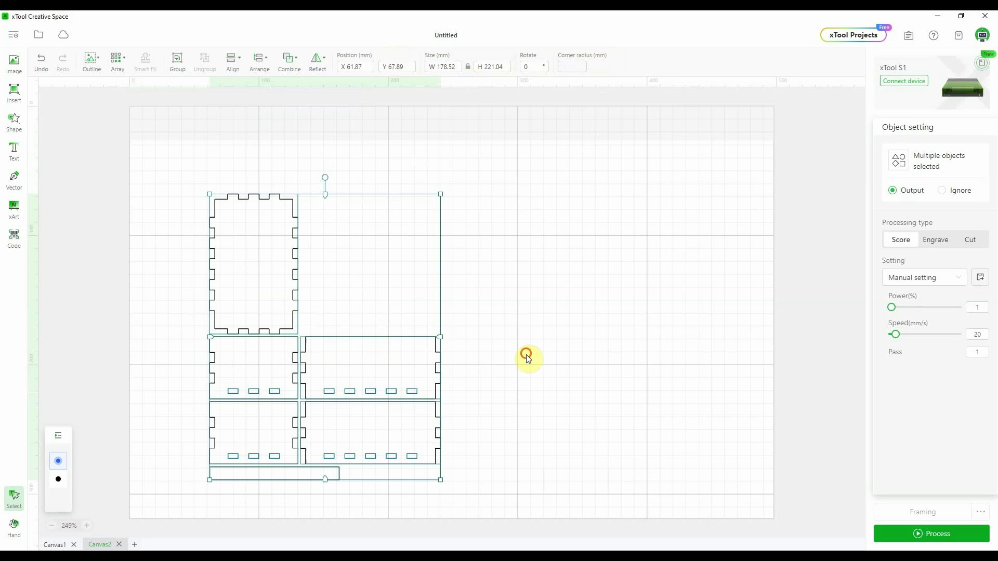
pyautogui.click(527, 354)
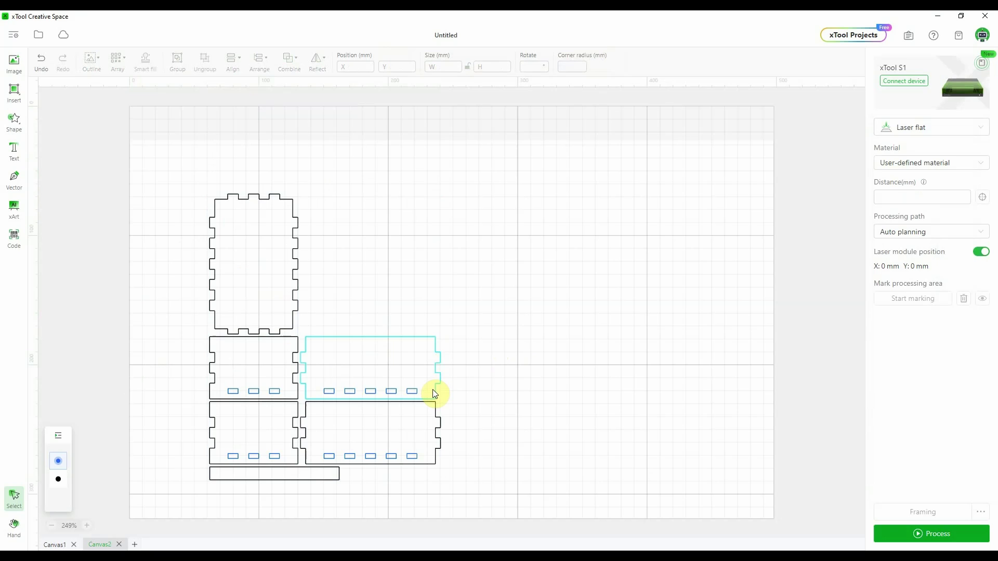
# - Delete the bottom label strip and rotate the long top piece 90°
pyautogui.click(283, 479)
pyautogui.press('Delete')
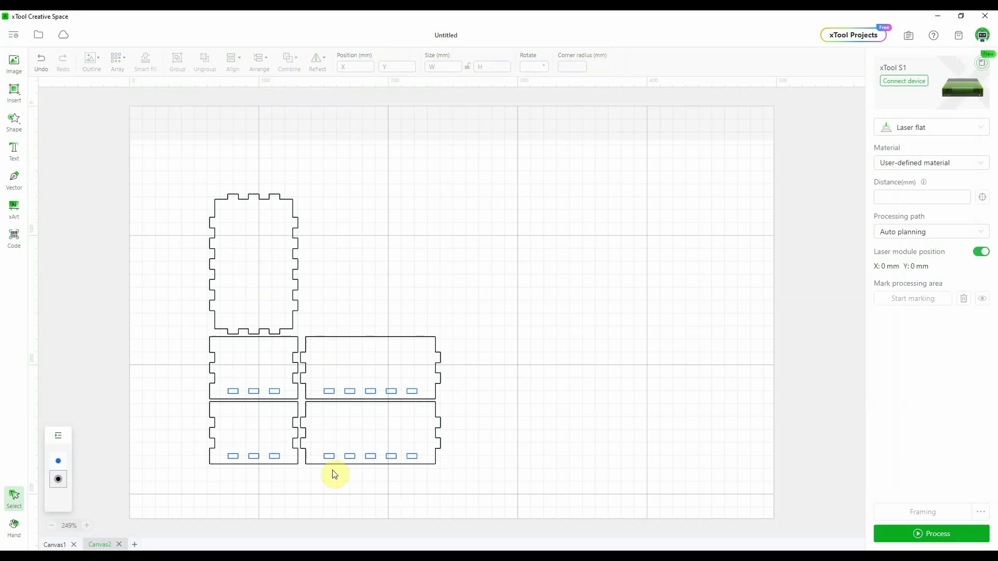
pyautogui.click(254, 264)
pyautogui.click(534, 66)
pyautogui.write('90')
pyautogui.press('Return')
pyautogui.moveTo(244, 269); pyautogui.dragTo(224, 203)
# - Stack the smaller panel pair above the larger pair, with the top piece above them
pyautogui.moveTo(491, 326); pyautogui.dragTo(327, 474)
pyautogui.moveTo(350, 430); pyautogui.dragTo(414, 442)
pyautogui.moveTo(183, 338); pyautogui.dragTo(311, 469)
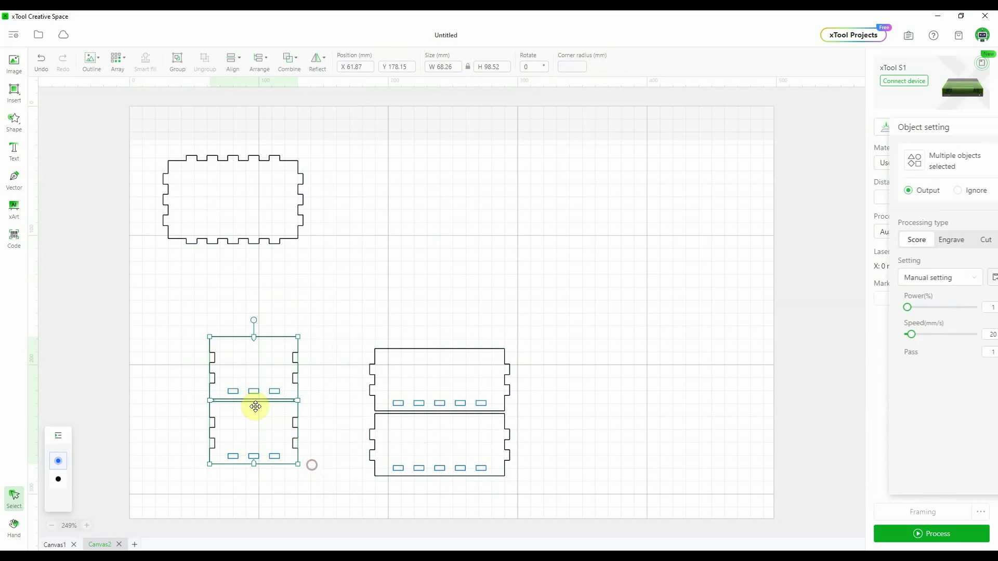
pyautogui.moveTo(256, 408); pyautogui.dragTo(411, 277)
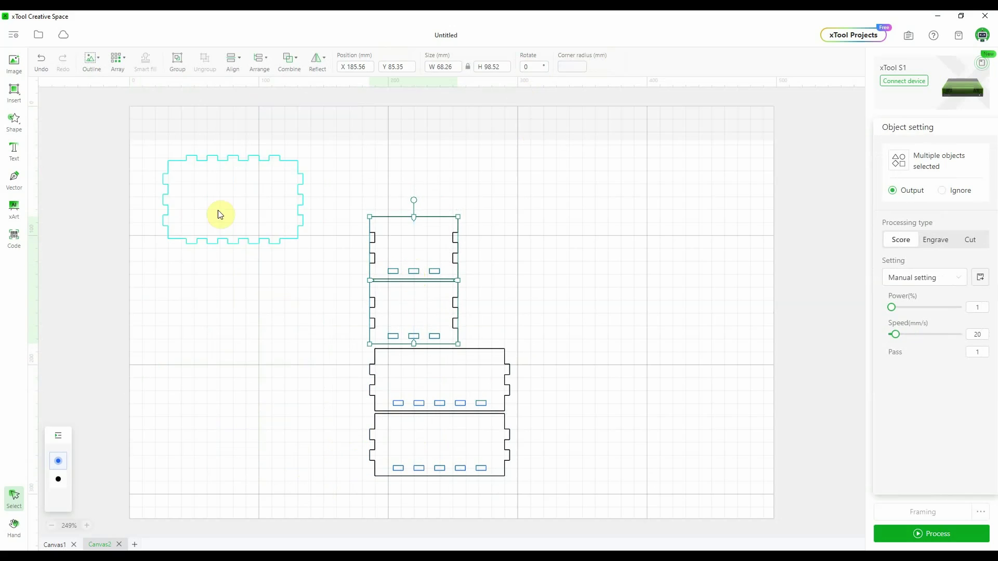
pyautogui.moveTo(218, 214); pyautogui.dragTo(432, 168)
# - Rotate all five pieces 90° into a horizontal row and centre it on the canvas
pyautogui.moveTo(565, 502); pyautogui.dragTo(323, 103)
pyautogui.moveTo(412, 357); pyautogui.dragTo(211, 369)
pyautogui.press('Return')
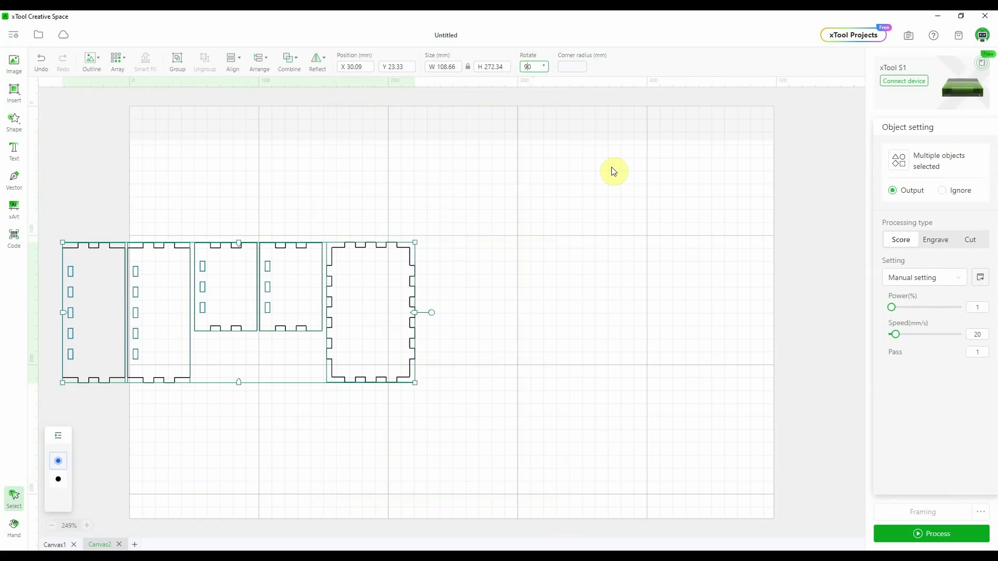
pyautogui.moveTo(267, 296); pyautogui.dragTo(502, 385)
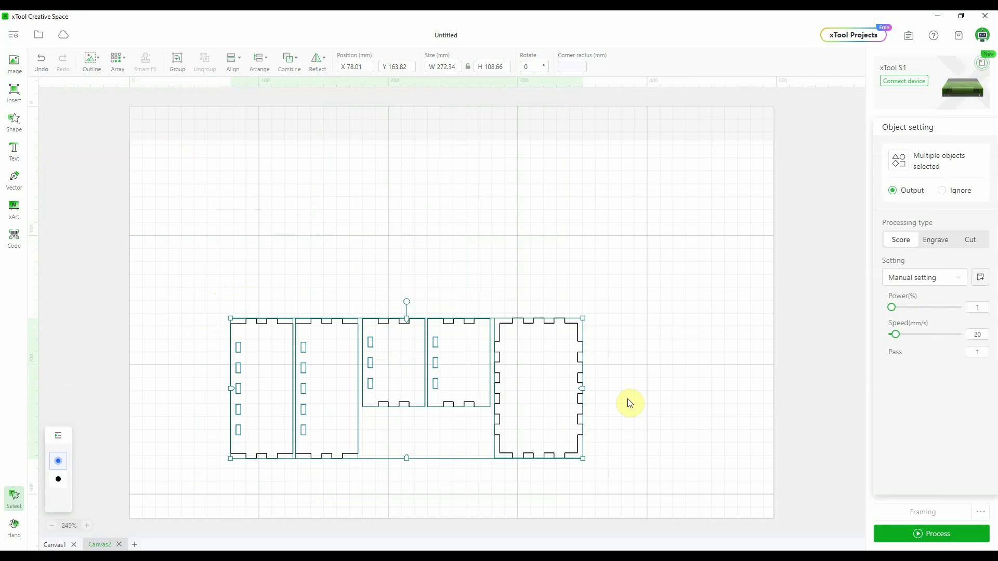
pyautogui.click(603, 404)
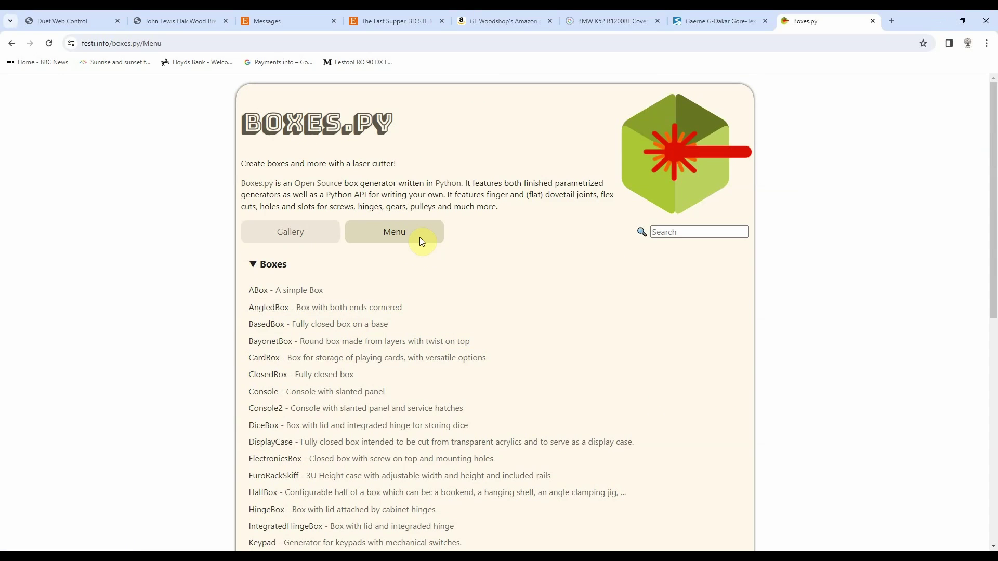
# - Review the SlidingDrawer settings and download the drawer SVG for 3.0 mm material
pyautogui.scroll(-5, 255, 417)
pyautogui.scroll(-1, 254, 417)
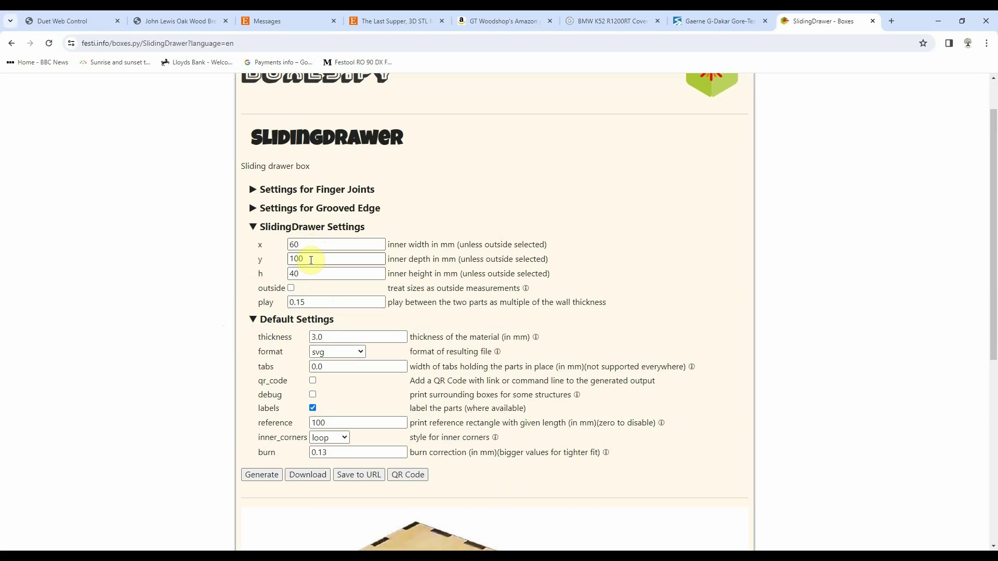
pyautogui.click(305, 276)
pyautogui.scroll(-6, 291, 509)
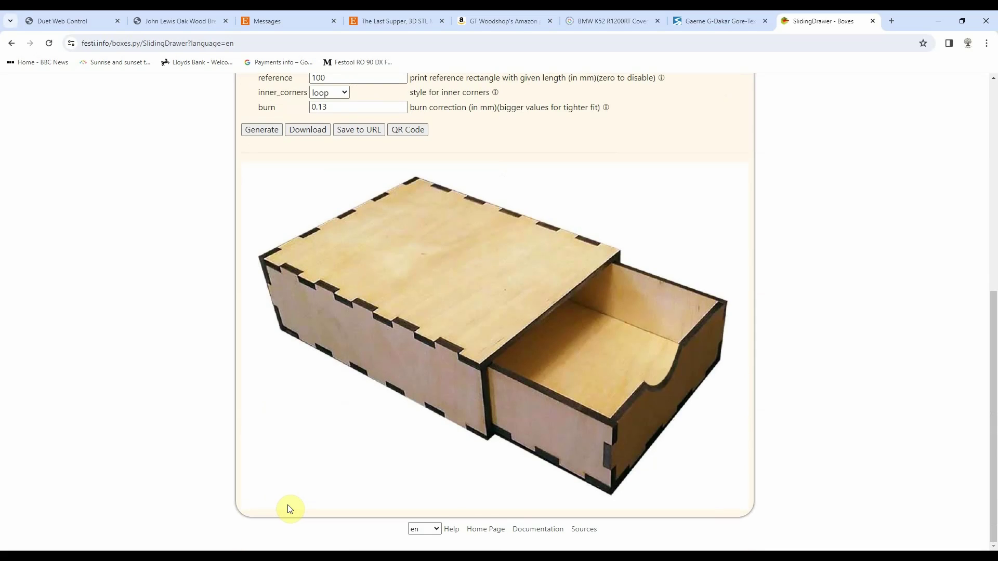
pyautogui.scroll(4, 290, 509)
pyautogui.click(308, 338)
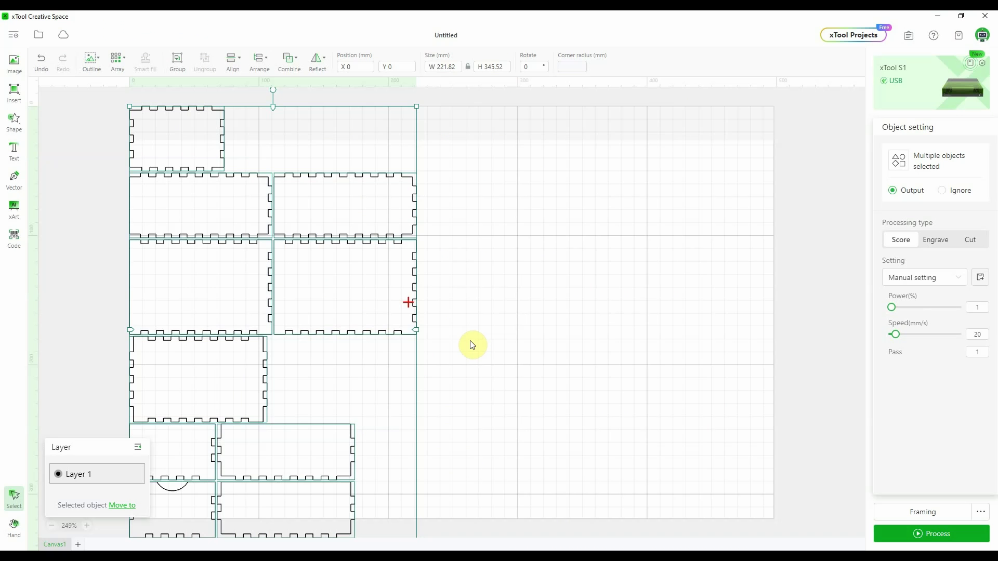
# - Select all the drawer parts and nudge them slightly to the right
pyautogui.scroll(-1, 472, 345)
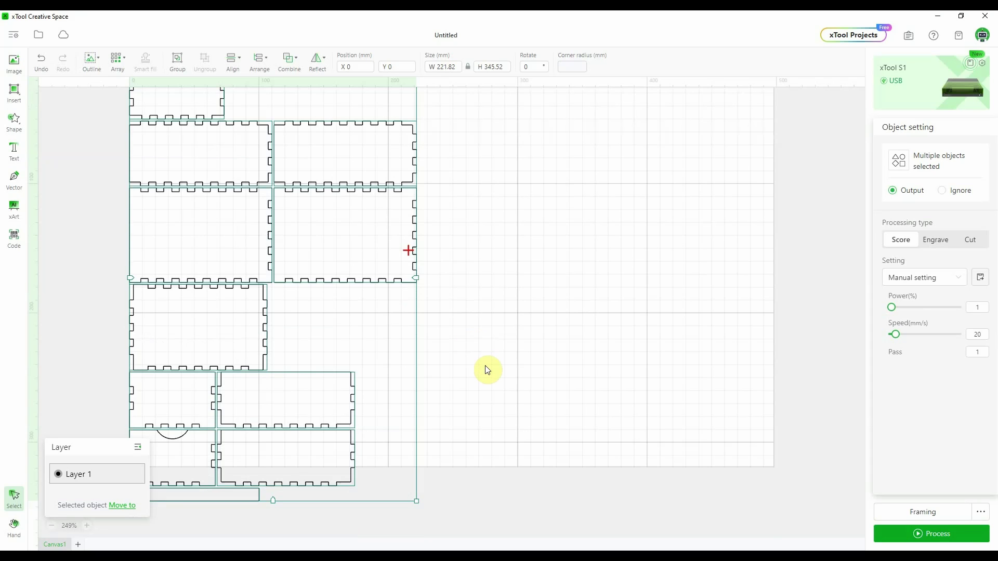
pyautogui.scroll(2, 488, 370)
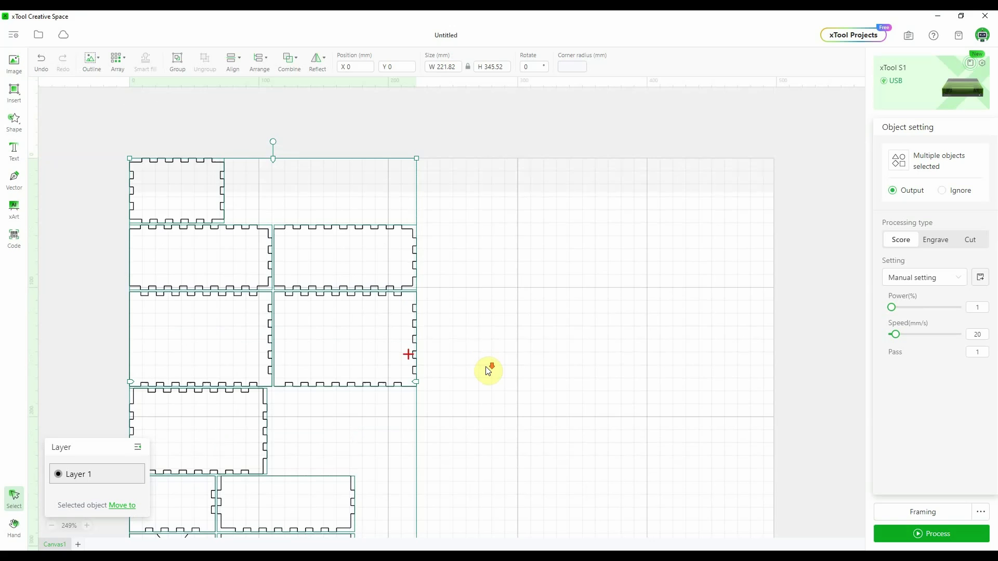
pyautogui.scroll(-1, 489, 371)
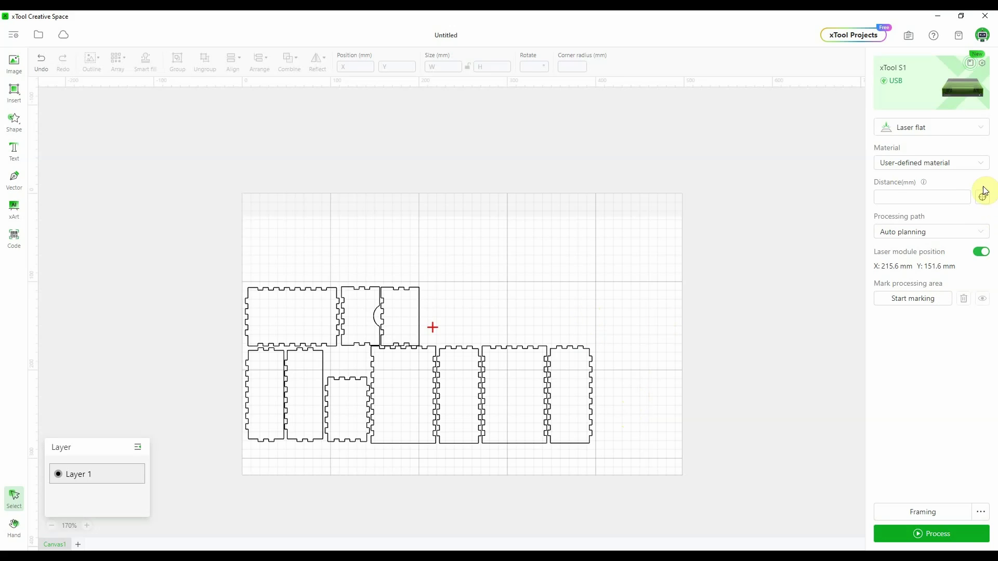
pyautogui.hotkey('ctrl', 'a')
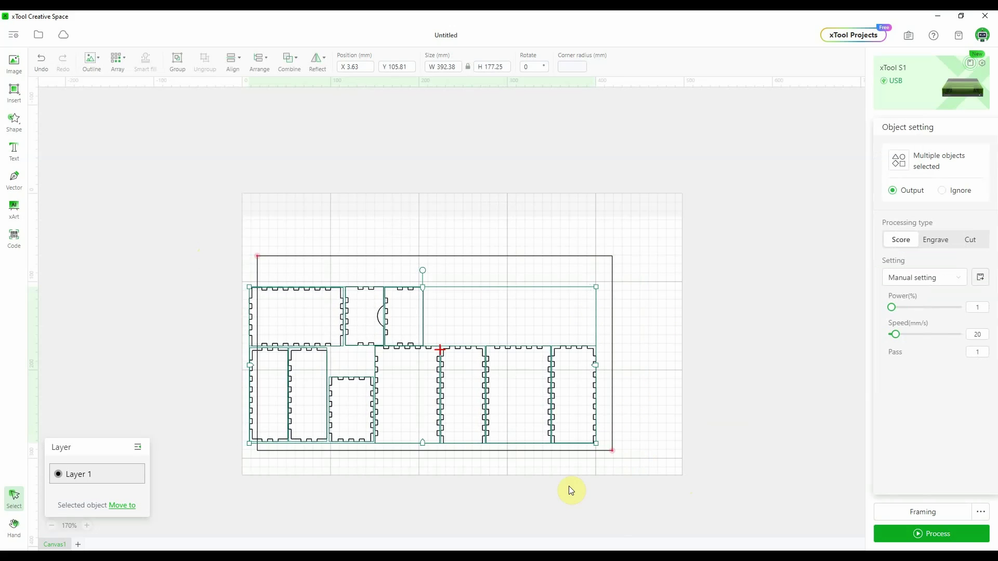
pyautogui.press('Right')
pyautogui.press('Right')
pyautogui.press('Right')
pyautogui.press('Right')
pyautogui.press('Right')
pyautogui.press('Right')
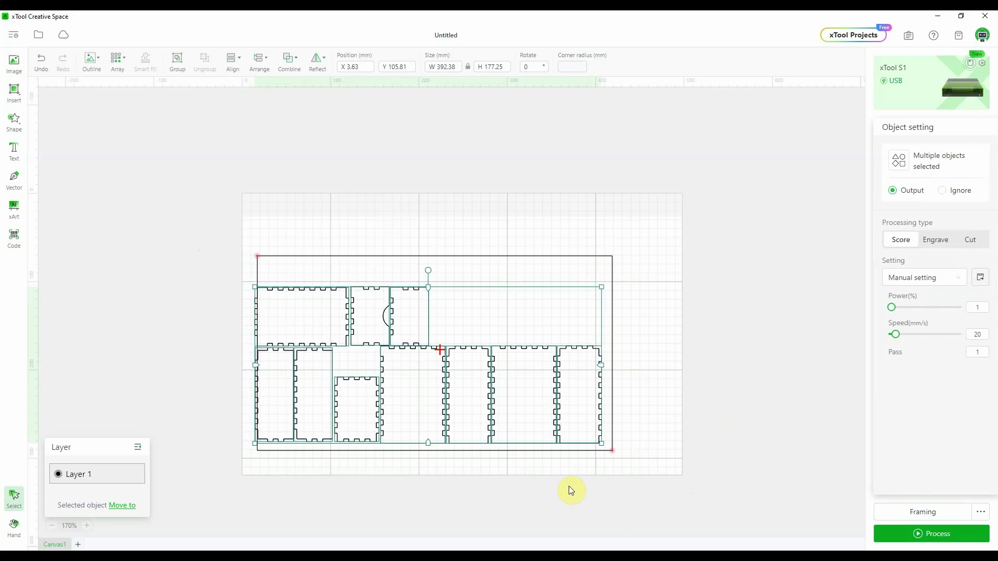
pyautogui.click(570, 490)
pyautogui.click(935, 163)
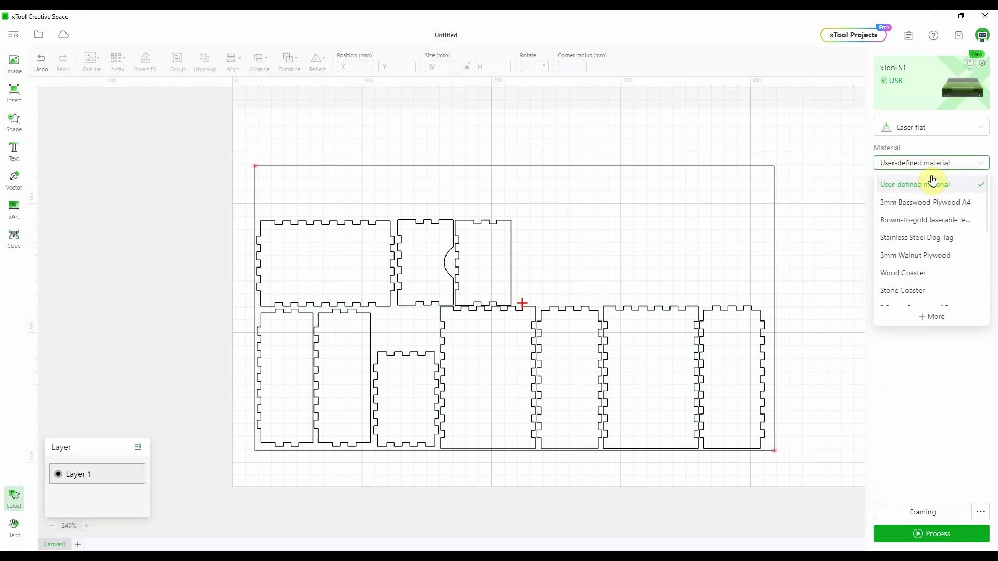
# - Choose 3mm Basswood Plywood A4 and set every drawer piece to Cut at 100% power, 15 mm/s
pyautogui.click(914, 203)
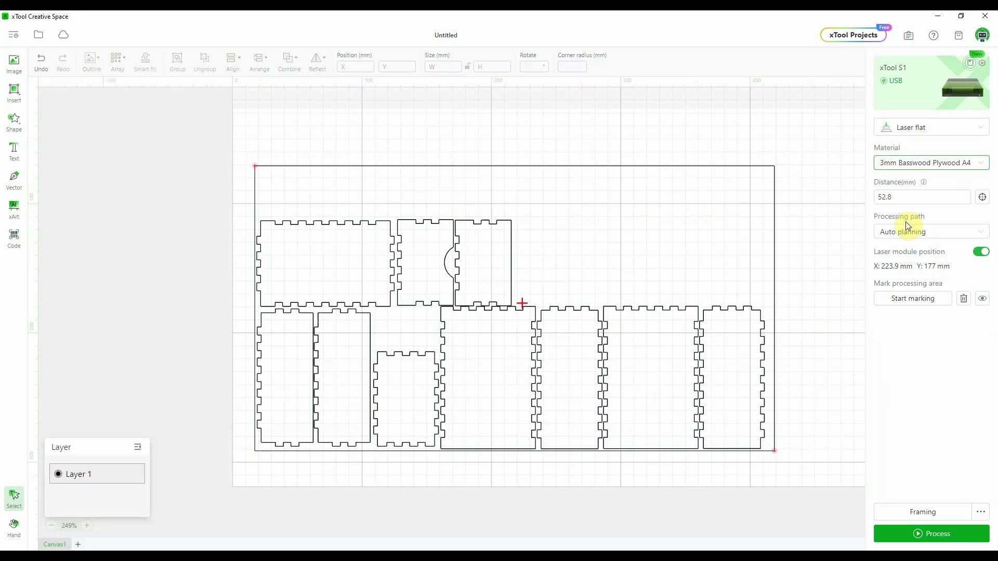
pyautogui.click(116, 475)
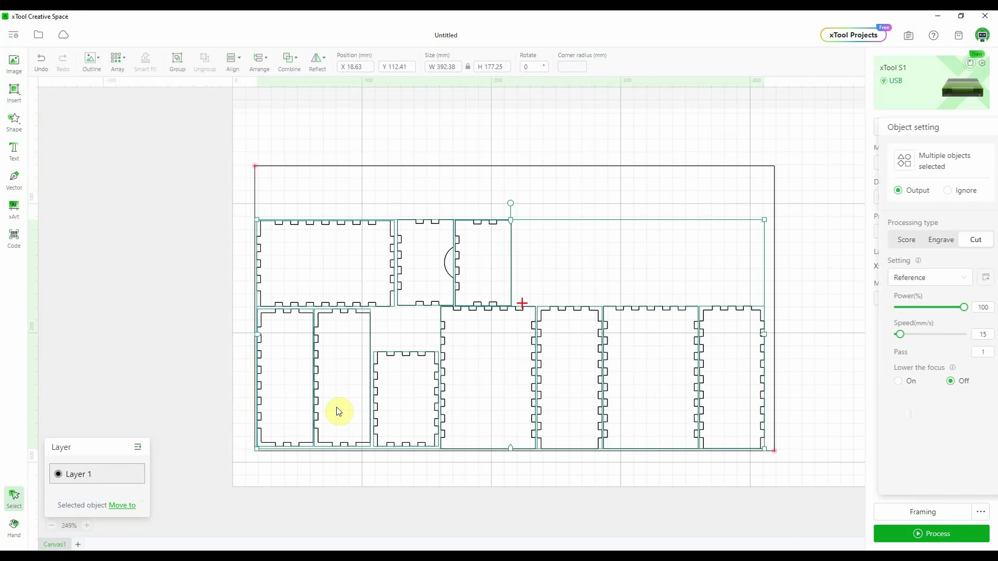
pyautogui.click(970, 243)
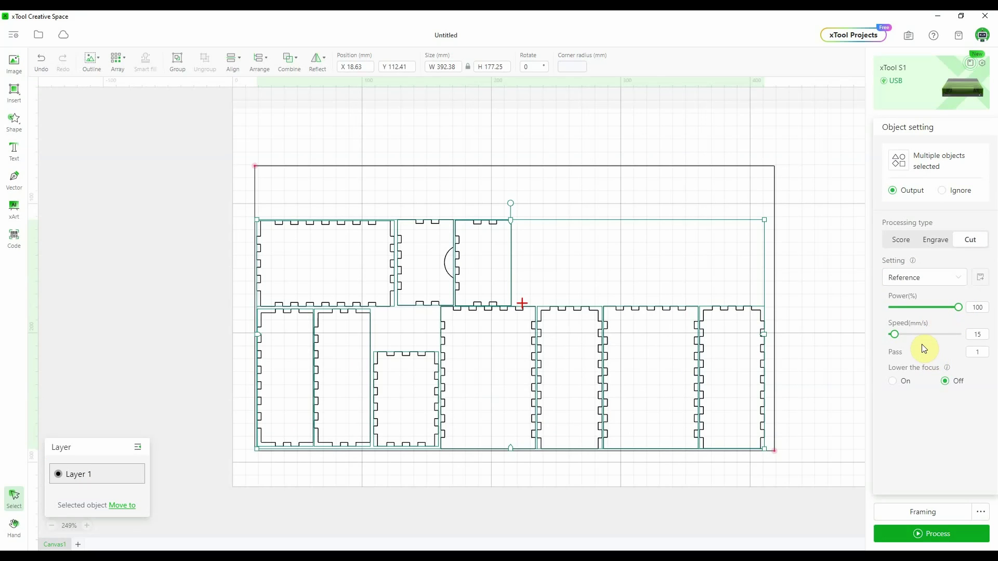
pyautogui.click(804, 465)
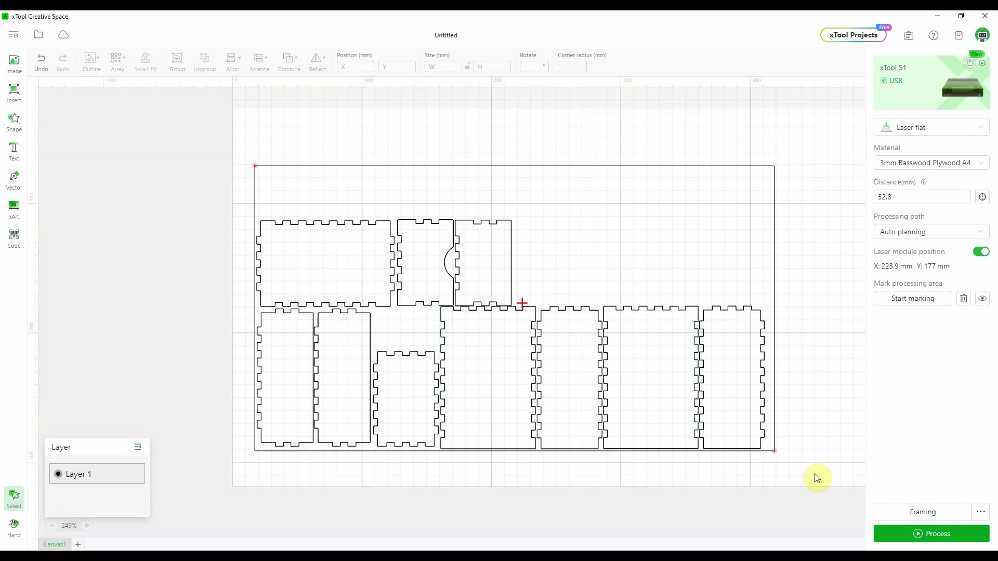
pyautogui.click(944, 535)
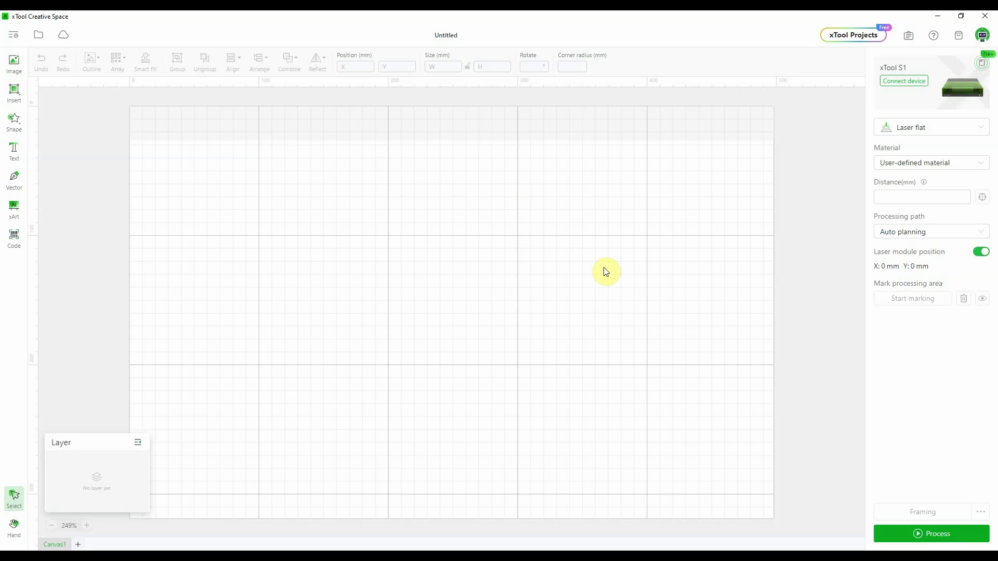
# - Open the xTool Projects community page
pyautogui.click(848, 36)
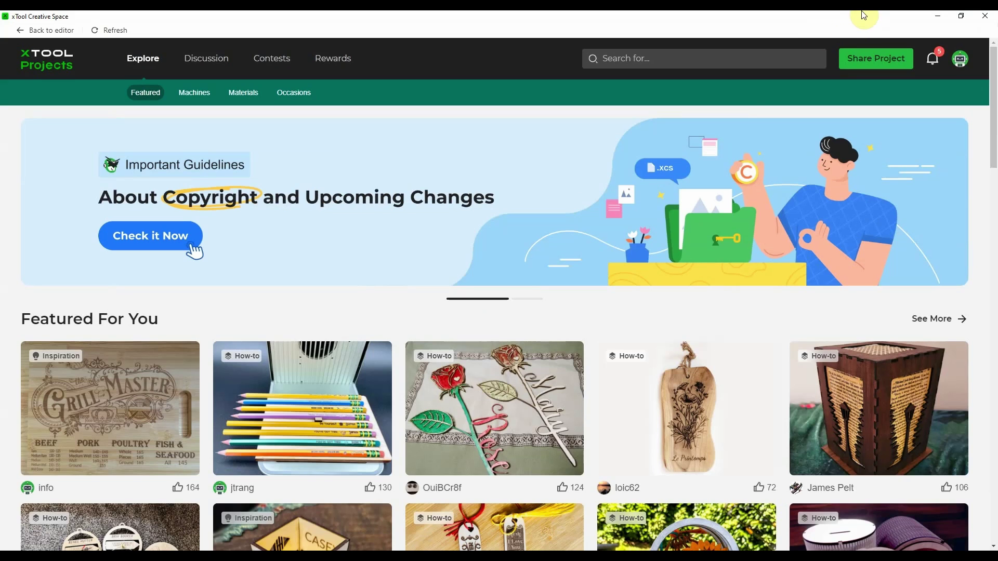
# - Search xTool Projects for 'palm tree' to list the three how-tos, including the 30 Min Layered Palm Shadow Box
pyautogui.scroll(-3, 398, 363)
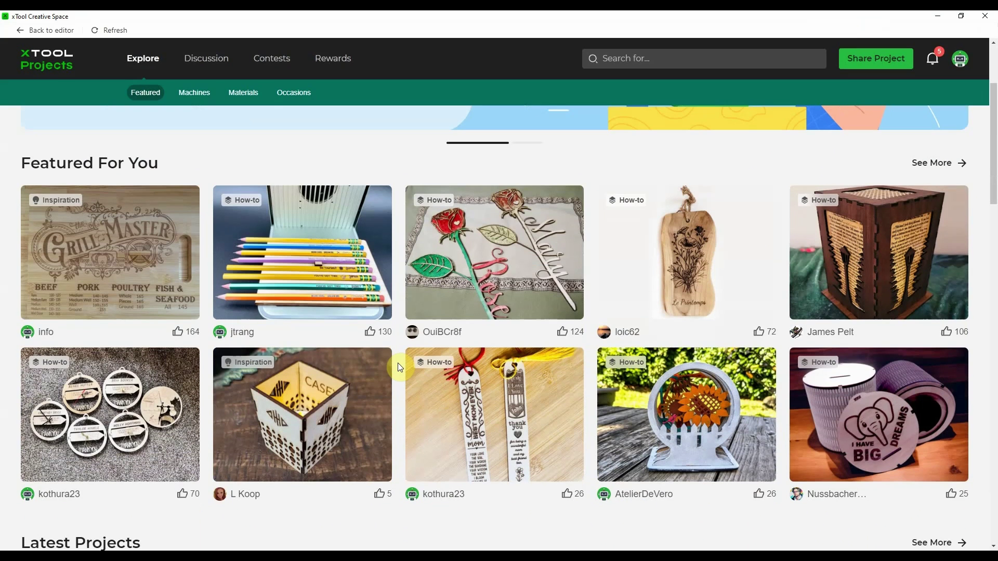
pyautogui.scroll(3, 398, 363)
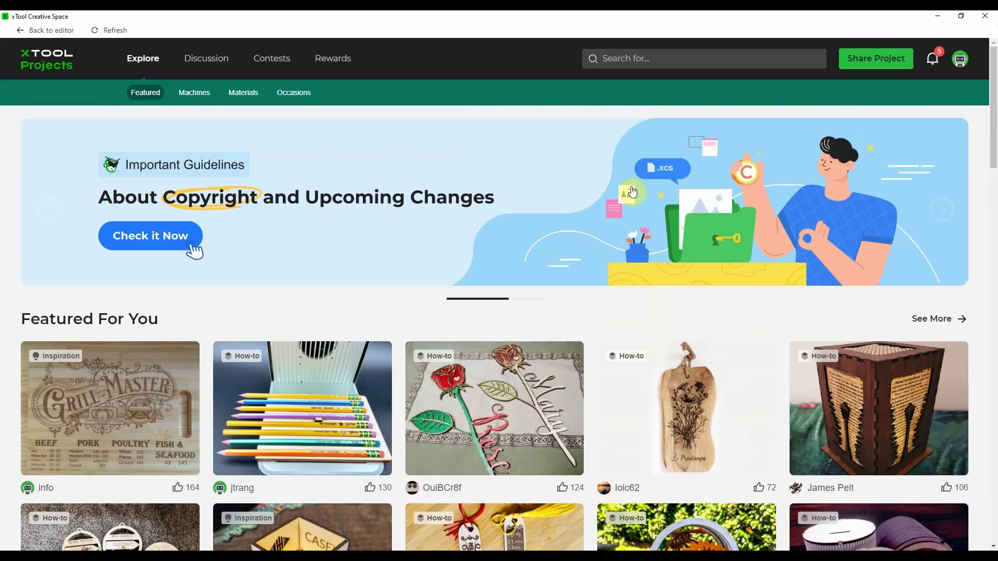
pyautogui.click(619, 59)
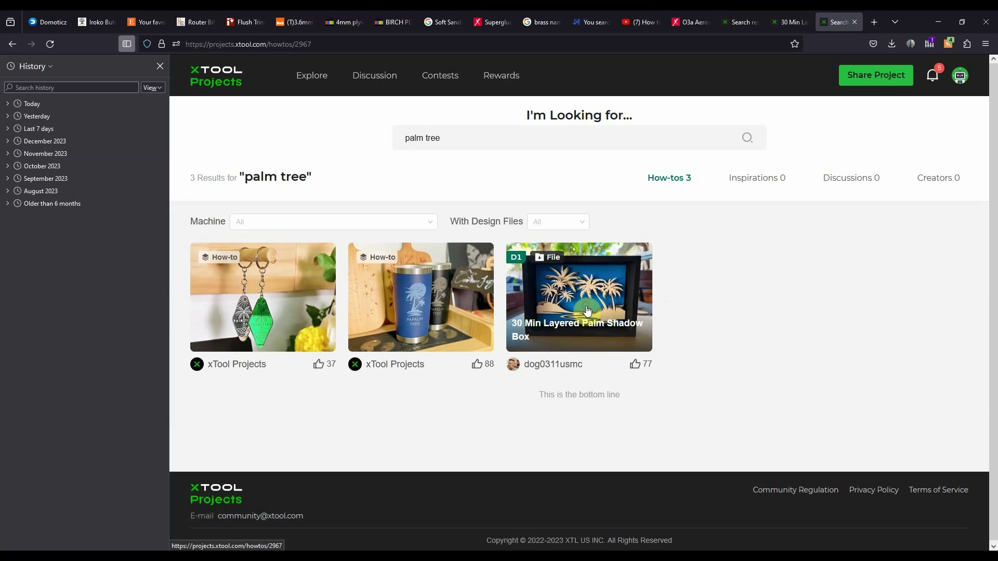
# - Review the 30 Min Layered Palm Shadow Box photos and Step1, then return to the Layered Palm Trees 231019 design
pyautogui.click(588, 311)
pyautogui.click(760, 307)
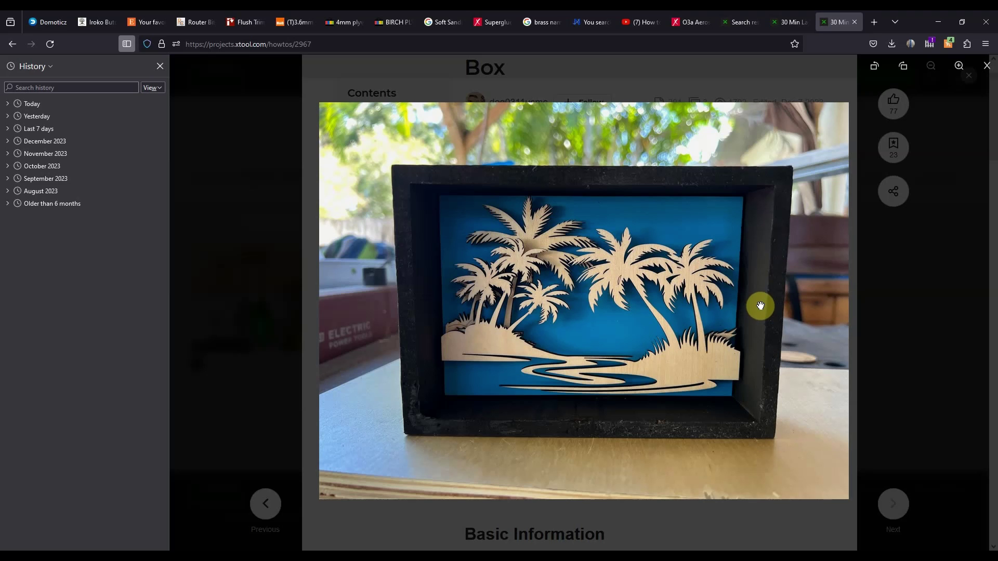
pyautogui.click(987, 67)
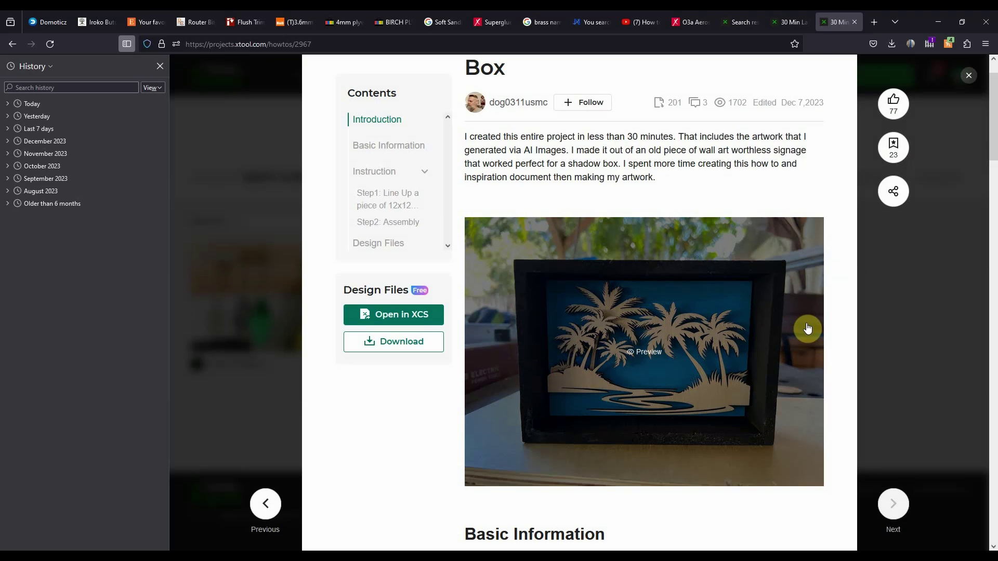
pyautogui.scroll(-8, 807, 329)
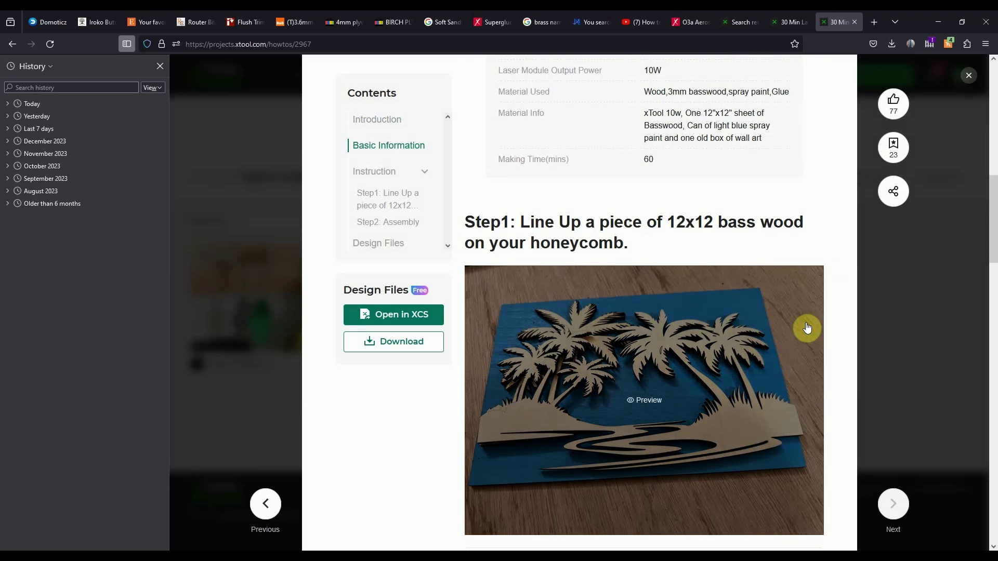
pyautogui.click(744, 401)
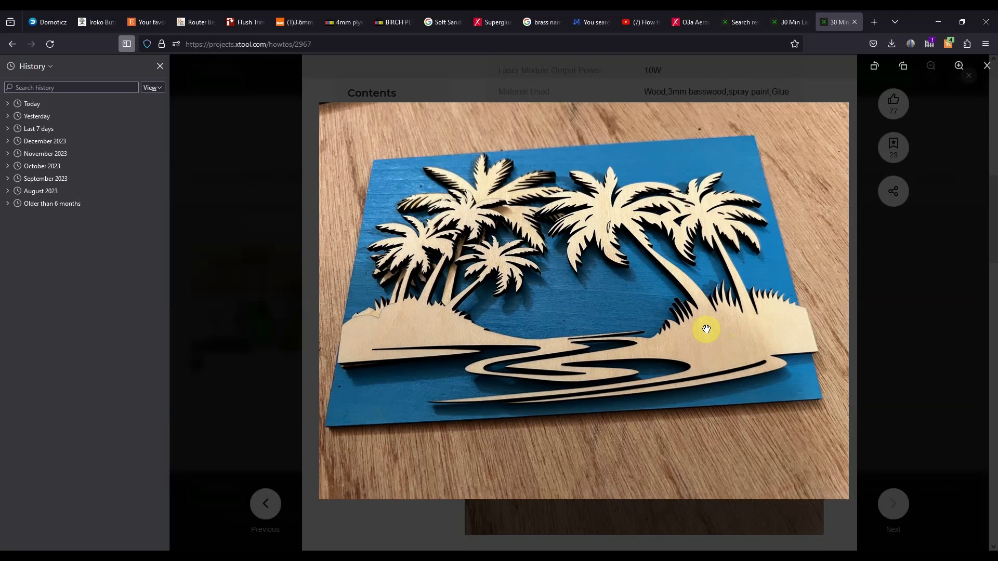
pyautogui.hotkey('alt', 'Tab')
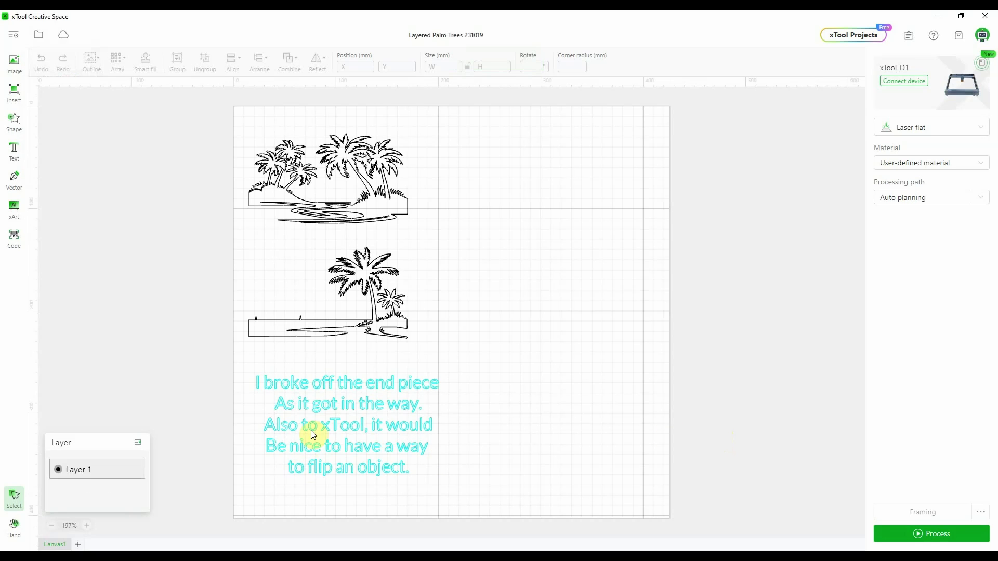
# - Delete the note text block so only the two palm scenes remain
pyautogui.click(336, 416)
pyautogui.press('Delete')
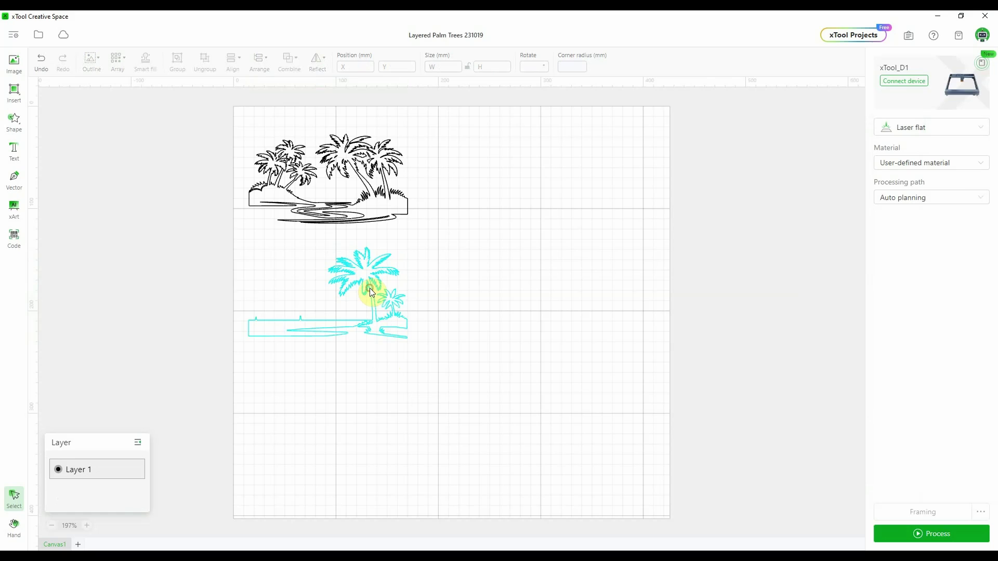
pyautogui.click(375, 299)
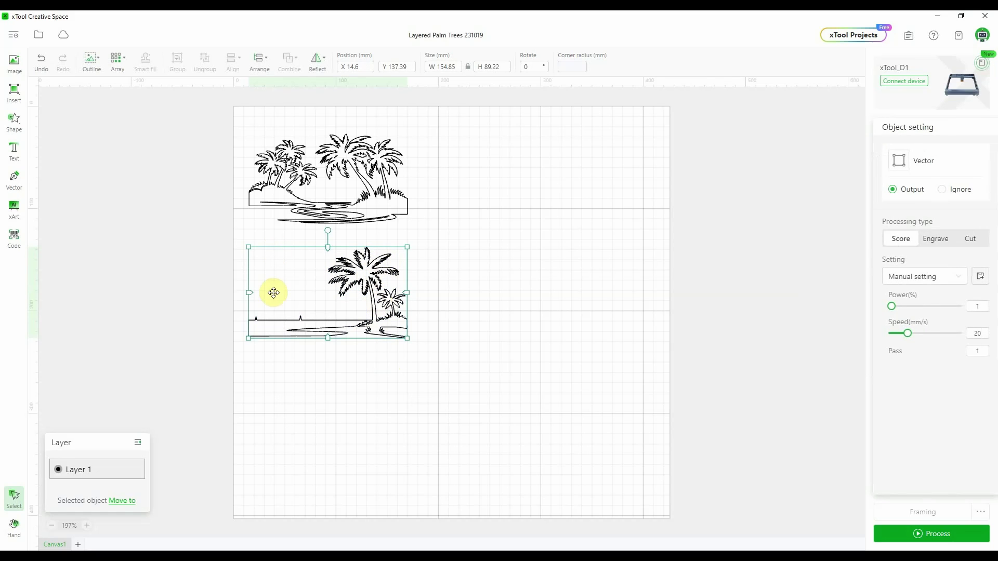
pyautogui.click(456, 305)
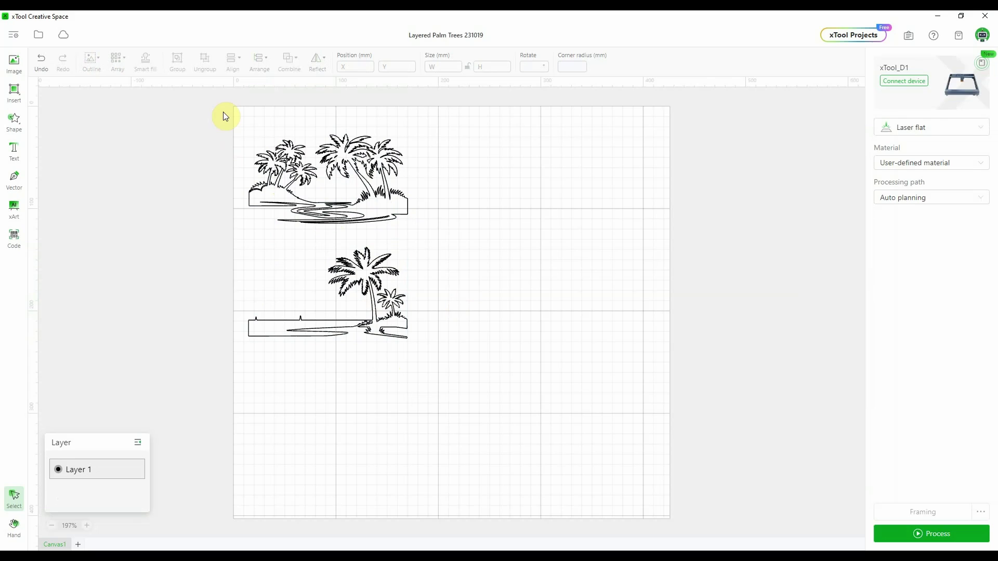
# - Group all parts of the upper palm tree scene together
pyautogui.moveTo(218, 113)
pyautogui.mouseDown()
pyautogui.moveTo(279, 158)
pyautogui.moveTo(446, 226)
pyautogui.moveTo(450, 240)
pyautogui.mouseUp()
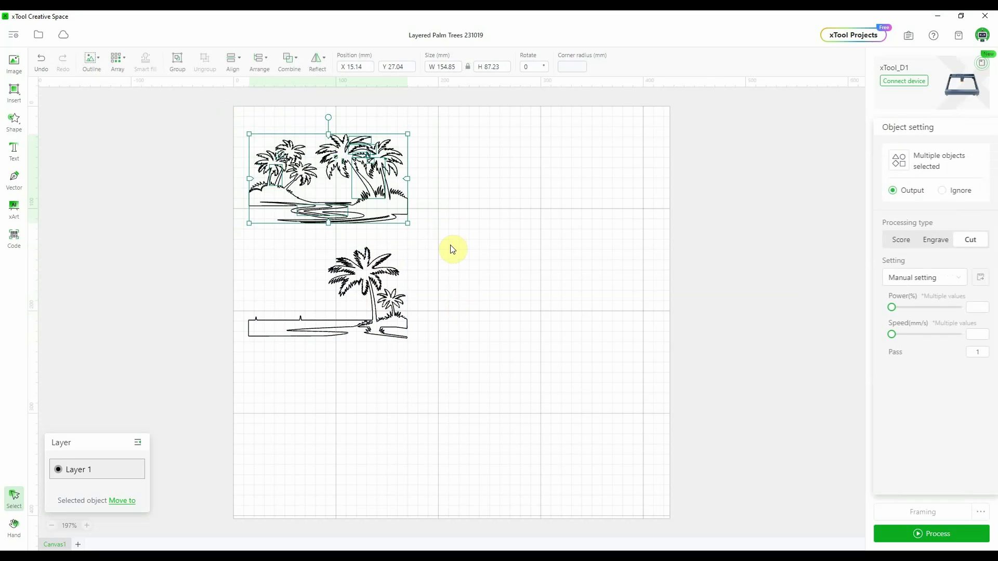
pyautogui.rightClick(344, 167)
pyautogui.click(384, 251)
pyautogui.click(194, 112)
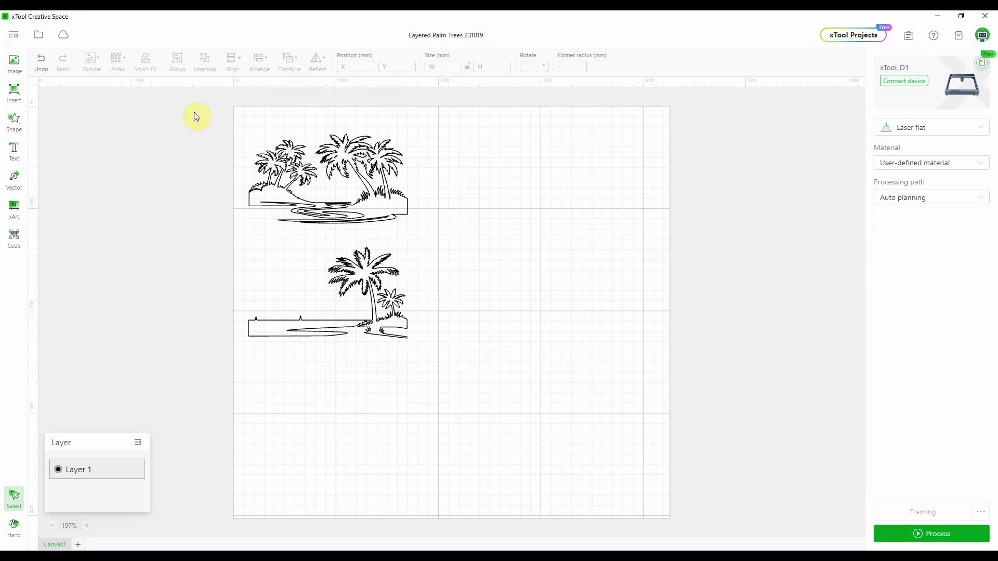
# - Select both palm layers and check their 155.39 × 199.56 mm size
pyautogui.moveTo(195, 111); pyautogui.dragTo(457, 371)
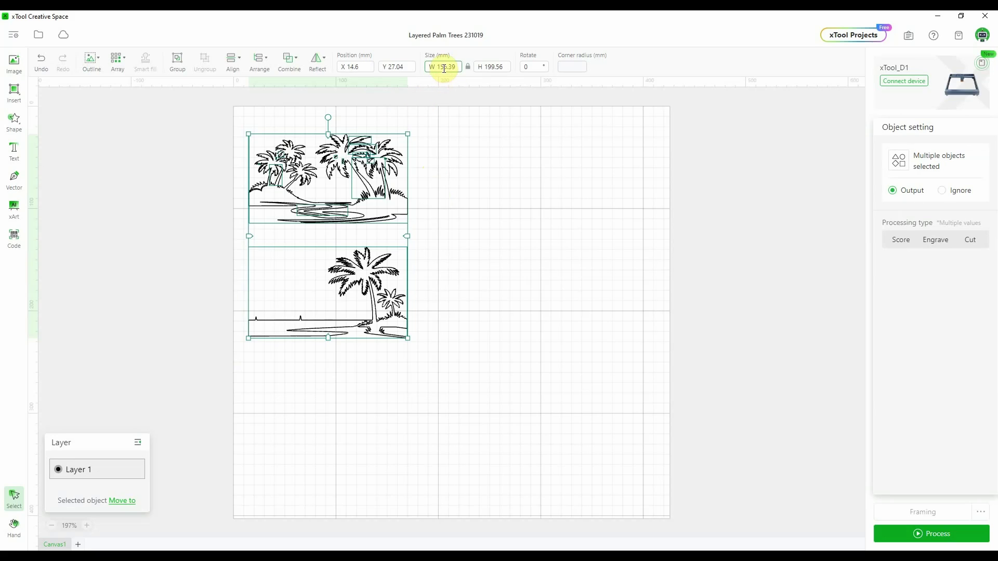
pyautogui.click(501, 66)
pyautogui.click(441, 67)
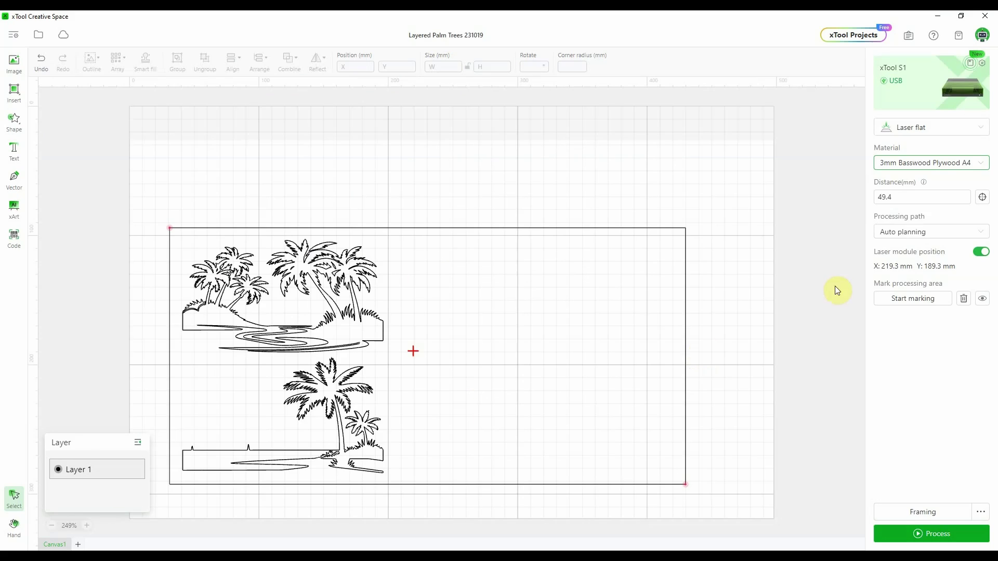
pyautogui.click(892, 199)
pyautogui.click(905, 304)
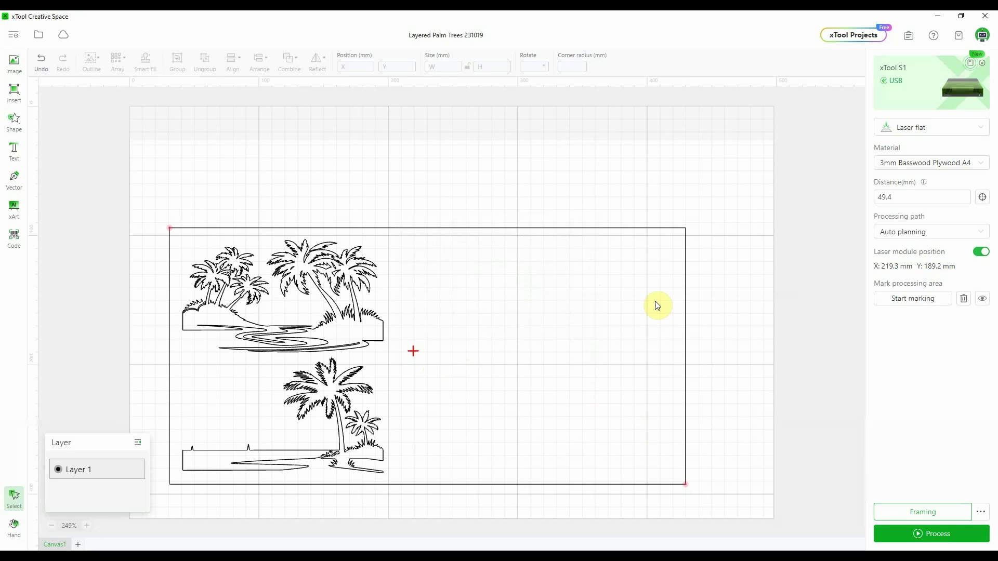
pyautogui.click(344, 319)
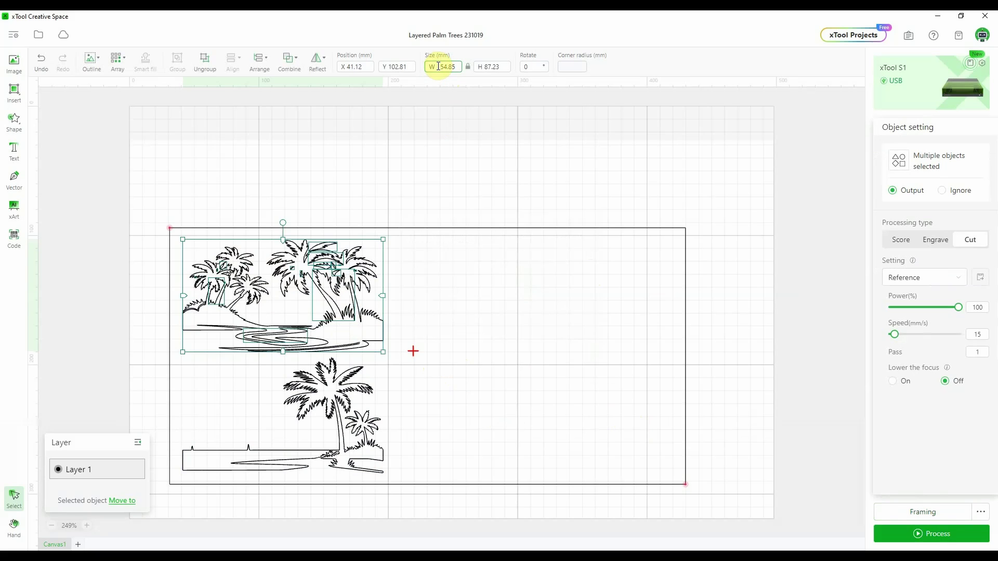
pyautogui.click(489, 68)
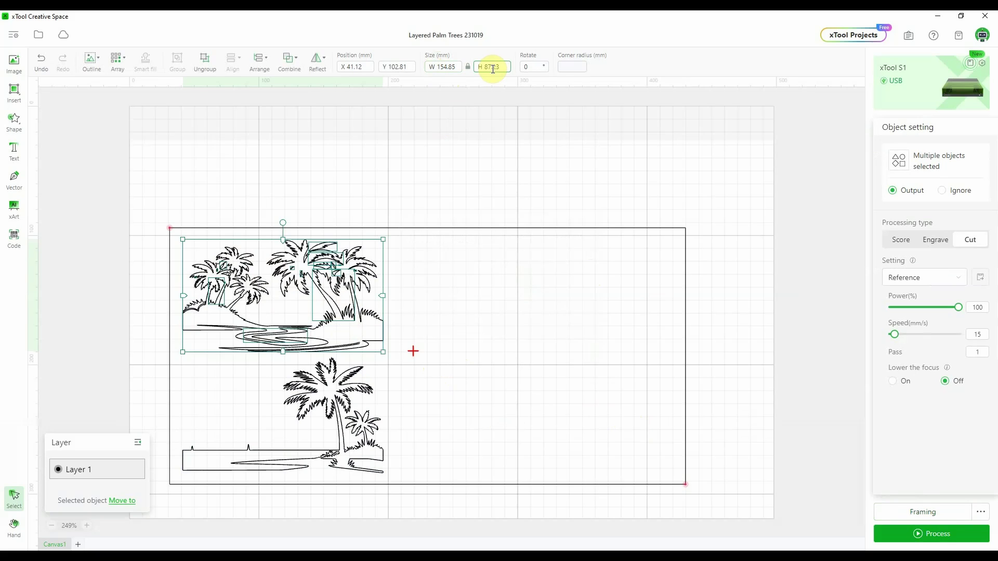
pyautogui.click(440, 69)
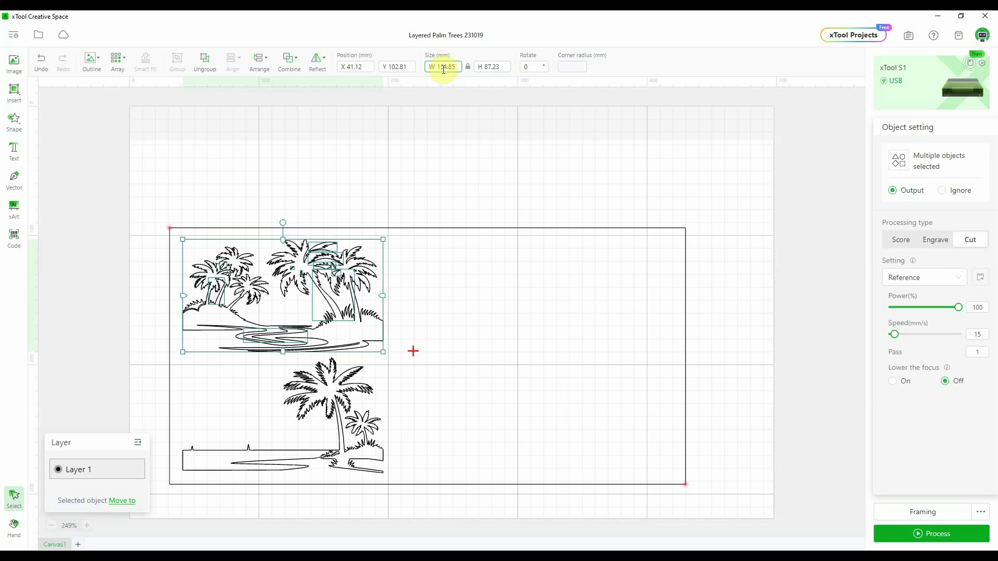
# - Draw a rectangle on the right side of the work area
pyautogui.moveTo(15, 91)
pyautogui.click(62, 110)
pyautogui.moveTo(432, 258)
pyautogui.mouseDown()
pyautogui.moveTo(579, 432)
pyautogui.moveTo(644, 466)
pyautogui.moveTo(662, 459)
pyautogui.mouseUp()
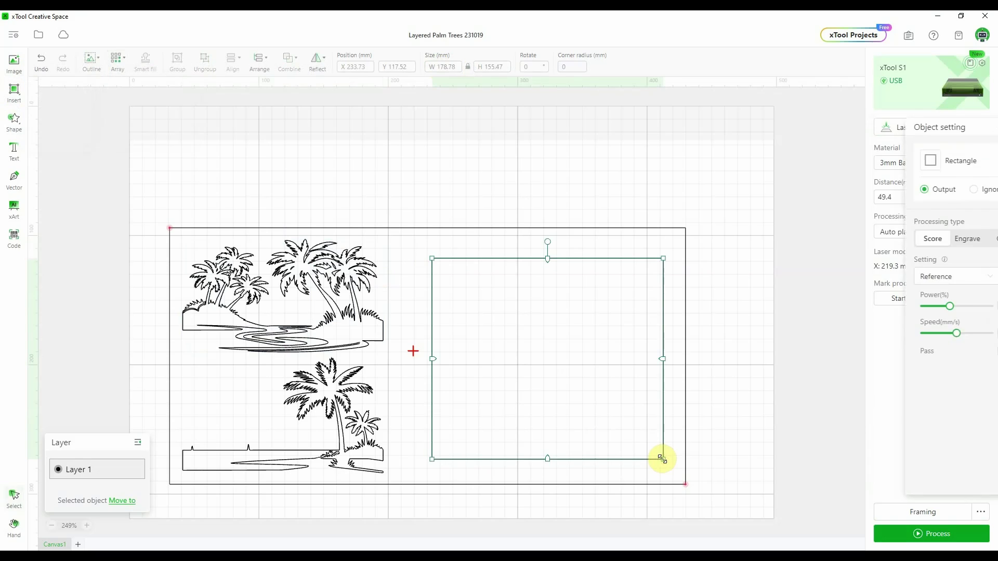
# - Compare with the palm artwork's 154.85 mm width and set the rectangle's width to 204.85 mm
pyautogui.click(320, 281)
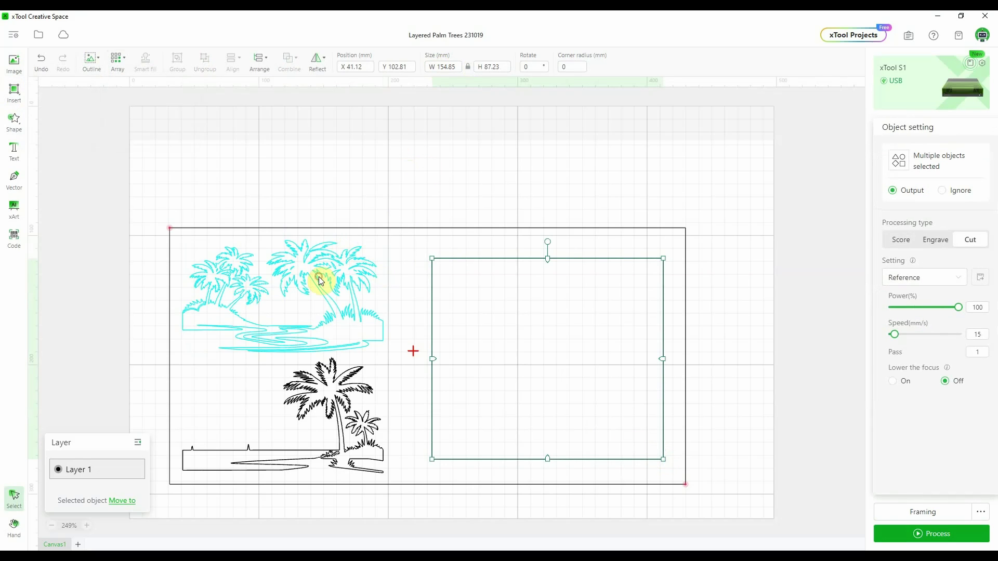
pyautogui.click(442, 71)
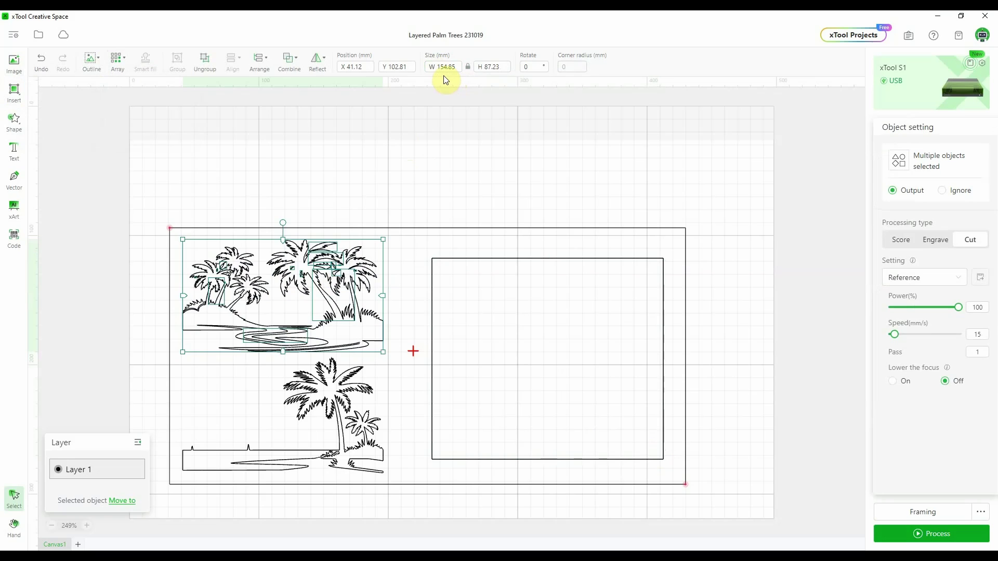
pyautogui.click(445, 67)
pyautogui.click(457, 258)
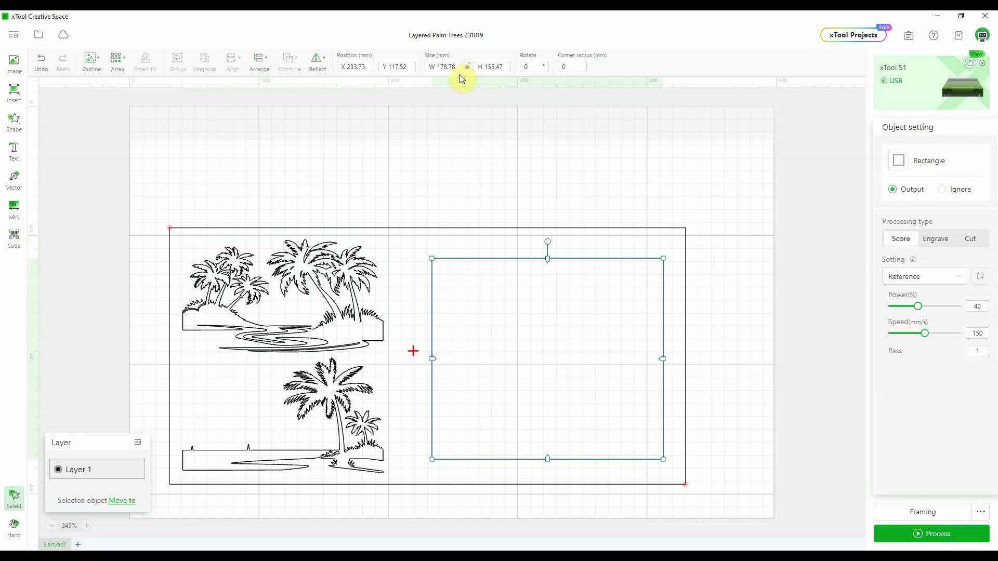
pyautogui.click(428, 66)
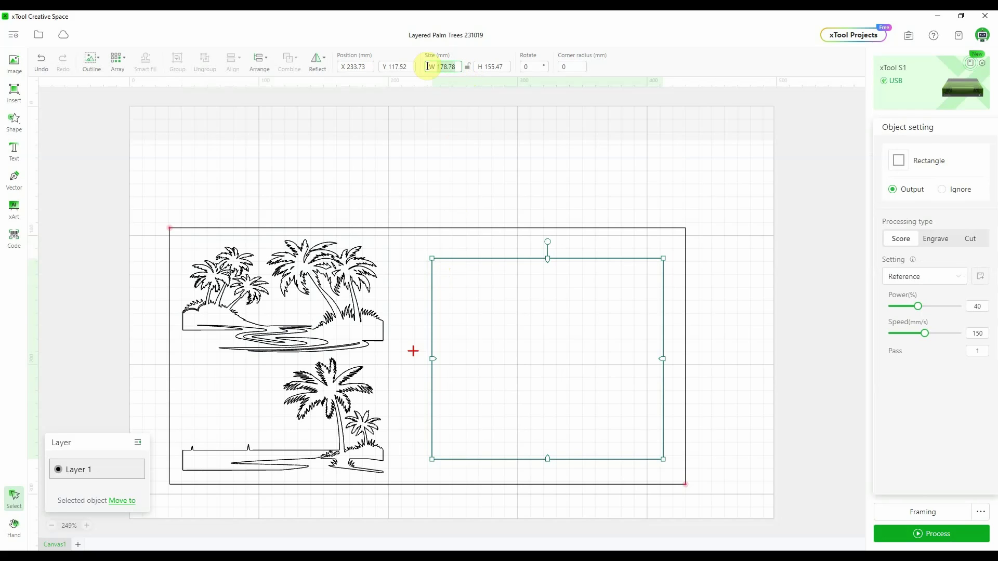
pyautogui.write('204.85')
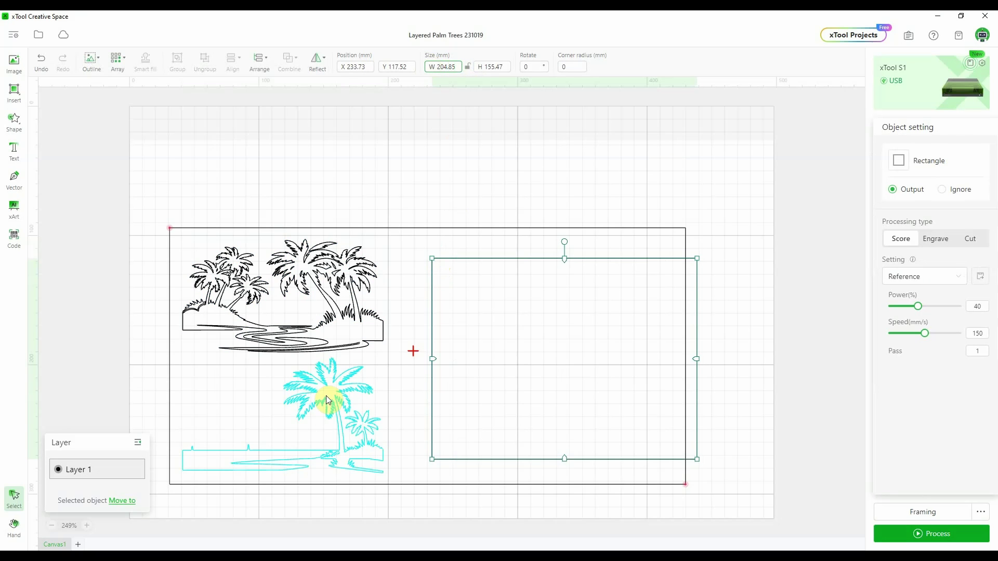
# - Set the rectangle's height to 137.23 mm and shift it beside the palm scenes
pyautogui.click(353, 318)
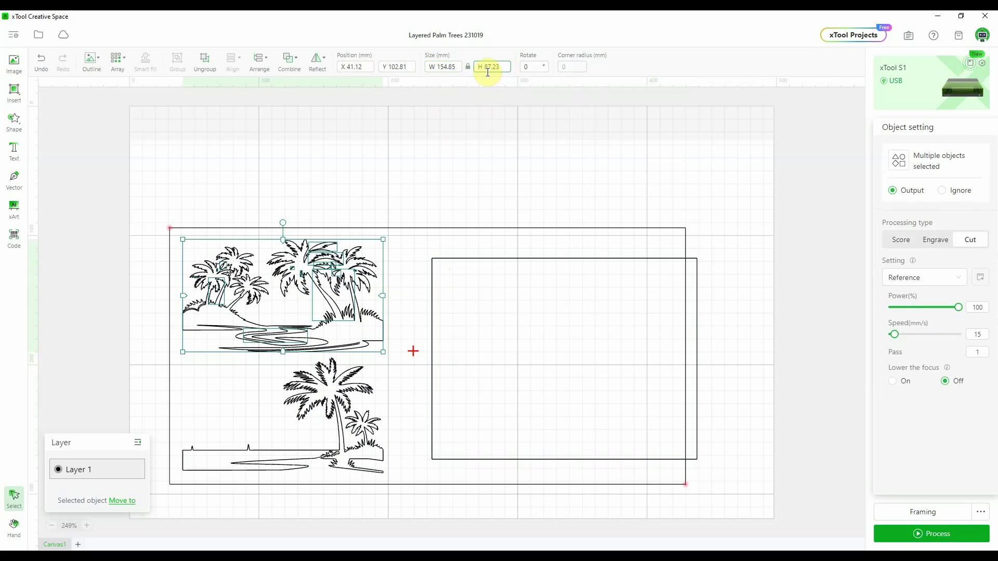
pyautogui.click(557, 259)
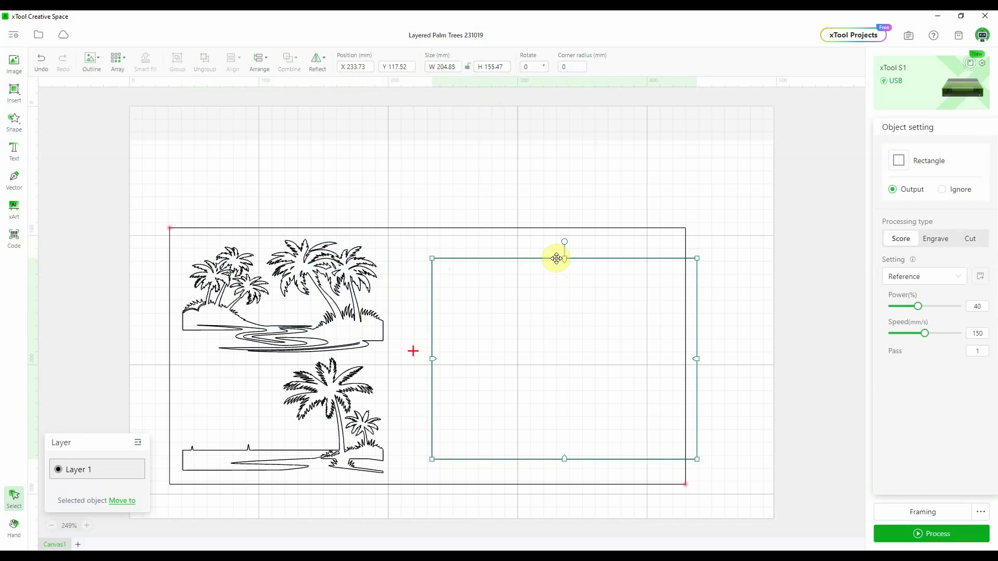
pyautogui.click(503, 64)
pyautogui.press('BackSpace')
pyautogui.press('BackSpace')
pyautogui.press('BackSpace')
pyautogui.press('BackSpace')
pyautogui.press('BackSpace')
pyautogui.press('BackSpace')
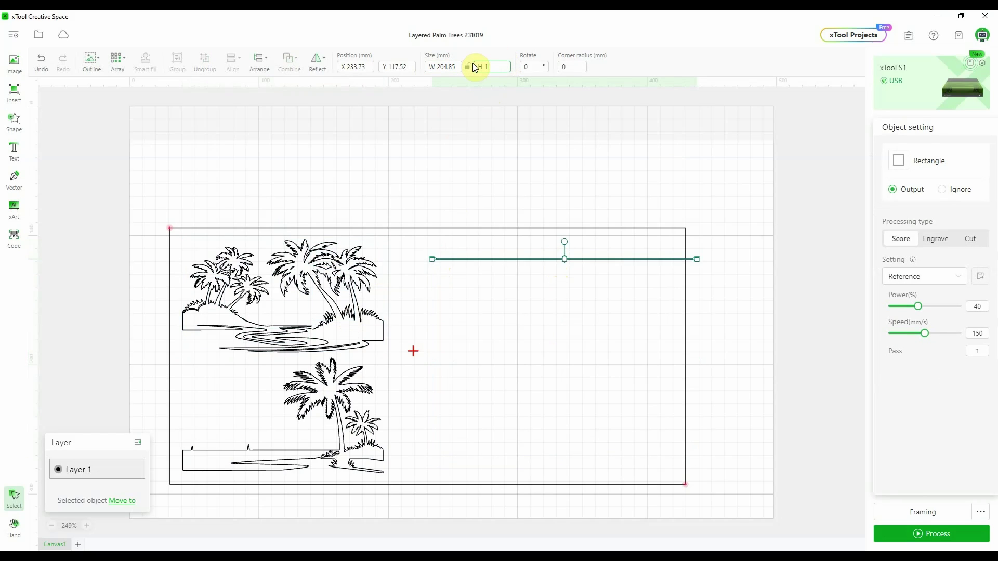
pyautogui.write('137.23')
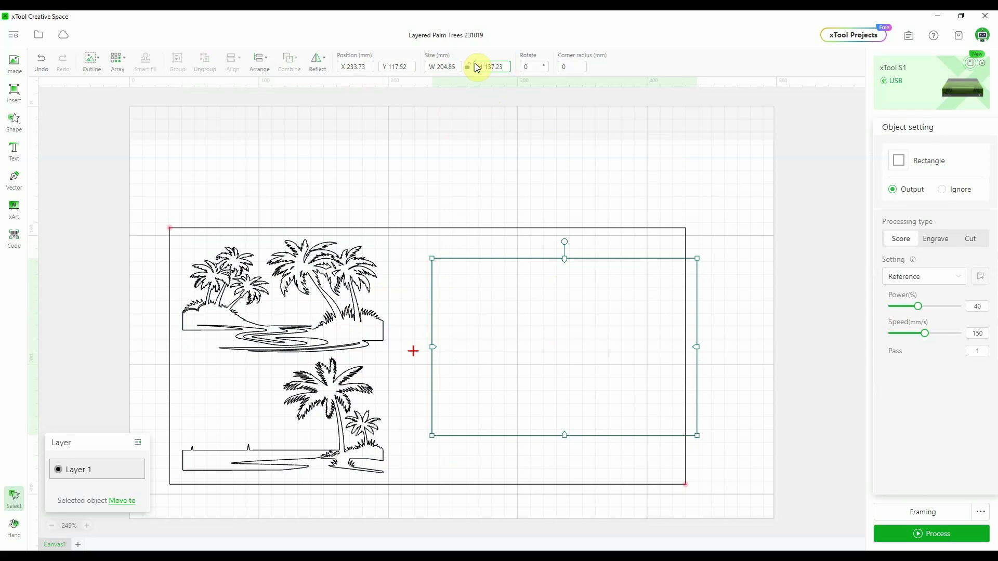
pyautogui.moveTo(573, 337); pyautogui.dragTo(540, 332)
pyautogui.click(345, 325)
# - Paste a copy of the top palm scene and centre it inside the 204.85 × 137.23 mm rectangle
pyautogui.click(530, 326)
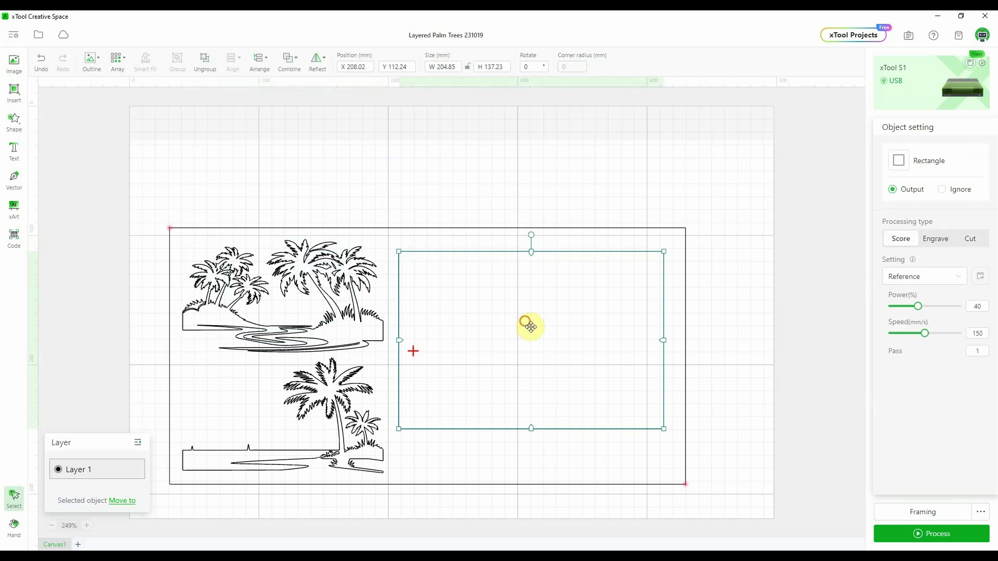
pyautogui.hotkey('ctrl', 'v')
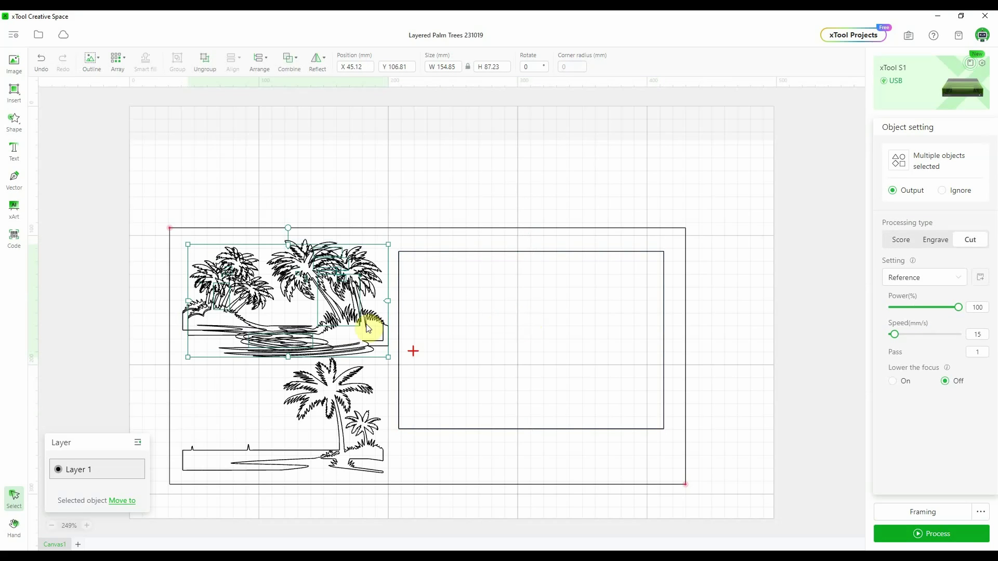
pyautogui.moveTo(279, 296); pyautogui.dragTo(530, 342)
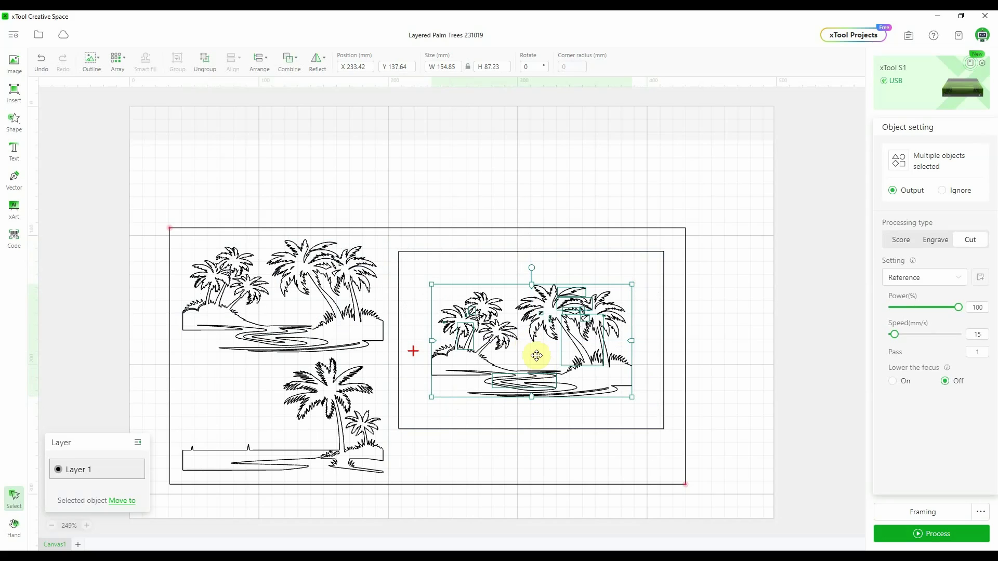
pyautogui.moveTo(533, 339); pyautogui.dragTo(533, 336)
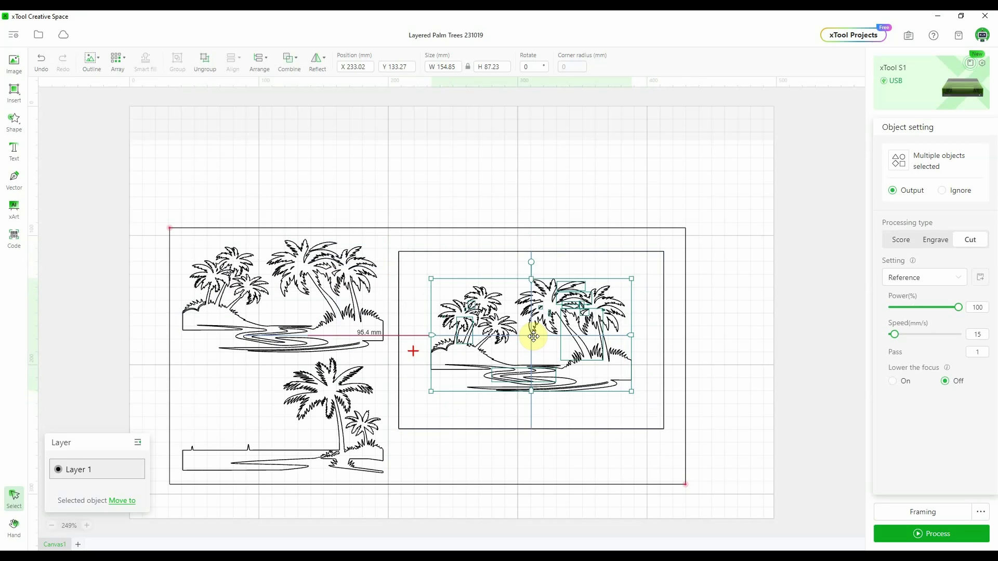
pyautogui.moveTo(533, 336); pyautogui.dragTo(535, 335)
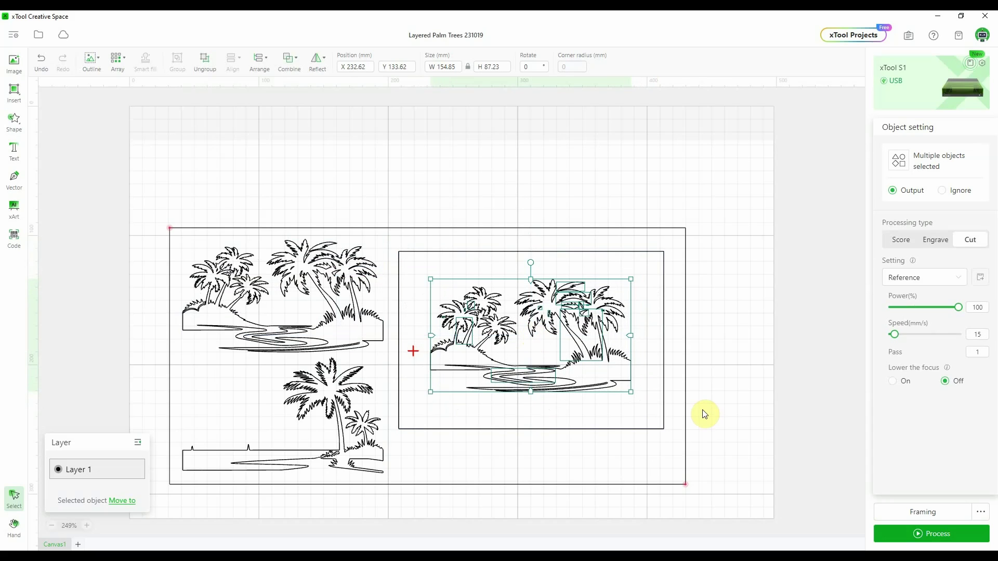
pyautogui.click(739, 411)
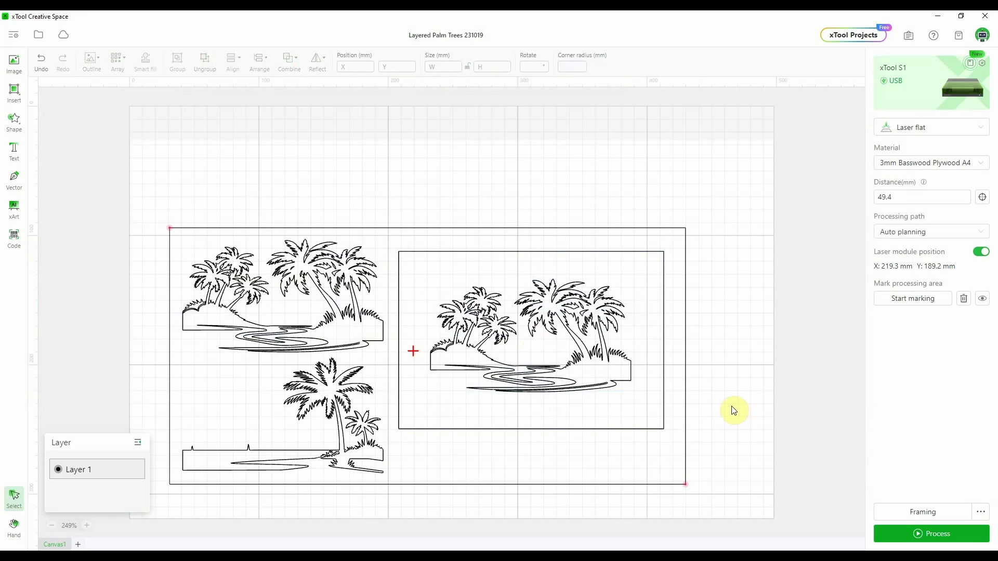
# - Delete the palm copy and set every Layer 1 object to Cut at 100% power, 15 mm/s, 1 pass
pyautogui.click(582, 330)
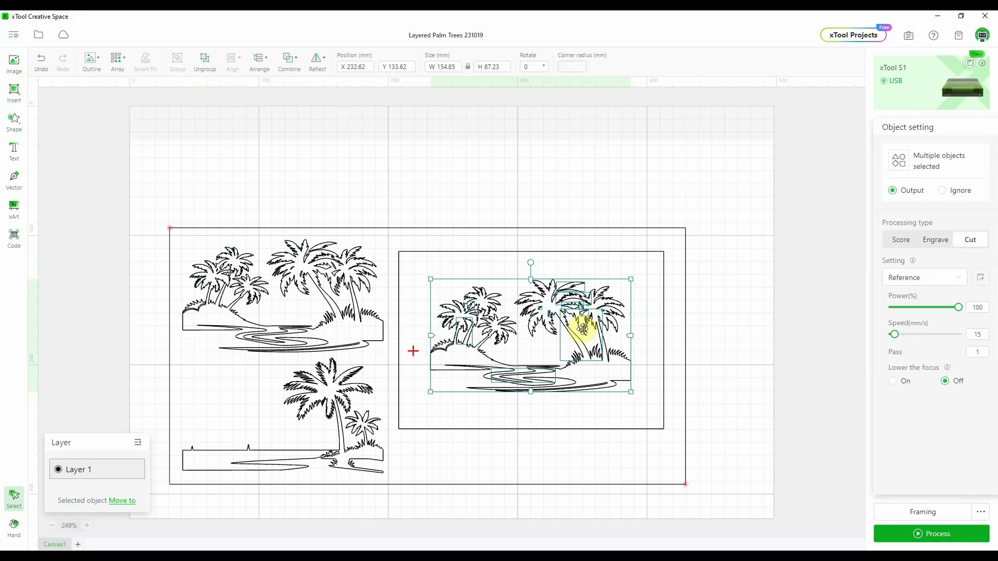
pyautogui.press('Delete')
pyautogui.click(89, 473)
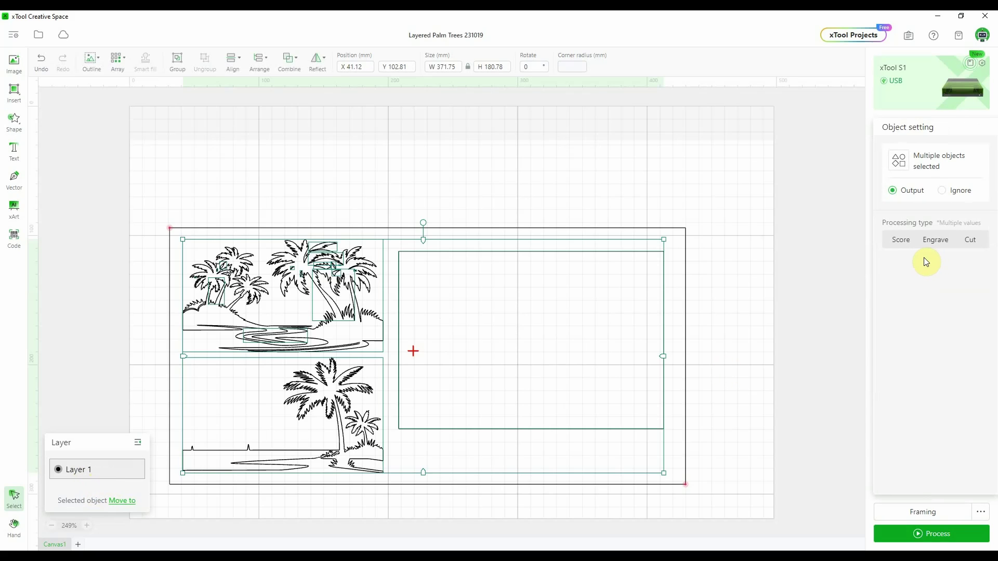
pyautogui.click(975, 242)
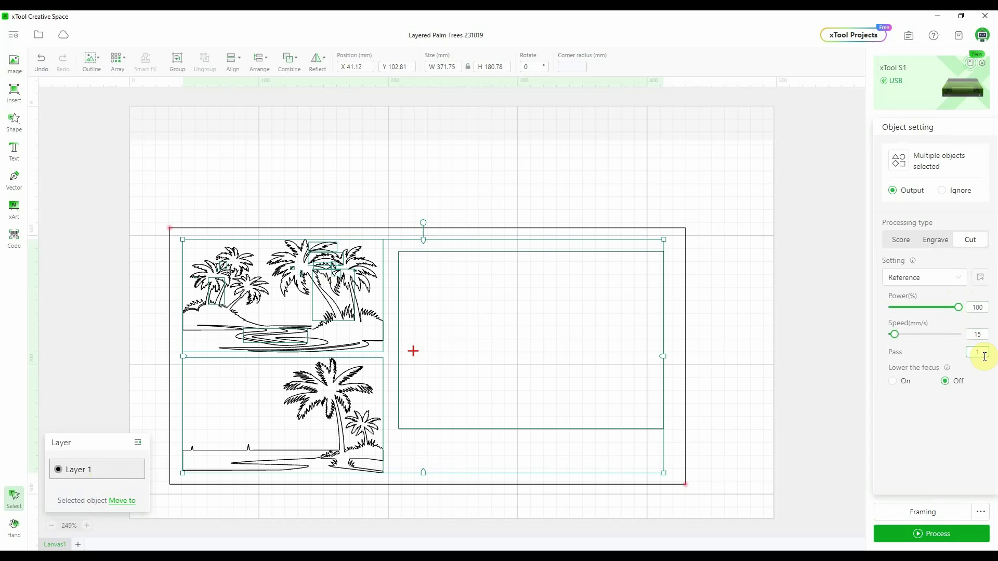
pyautogui.click(749, 384)
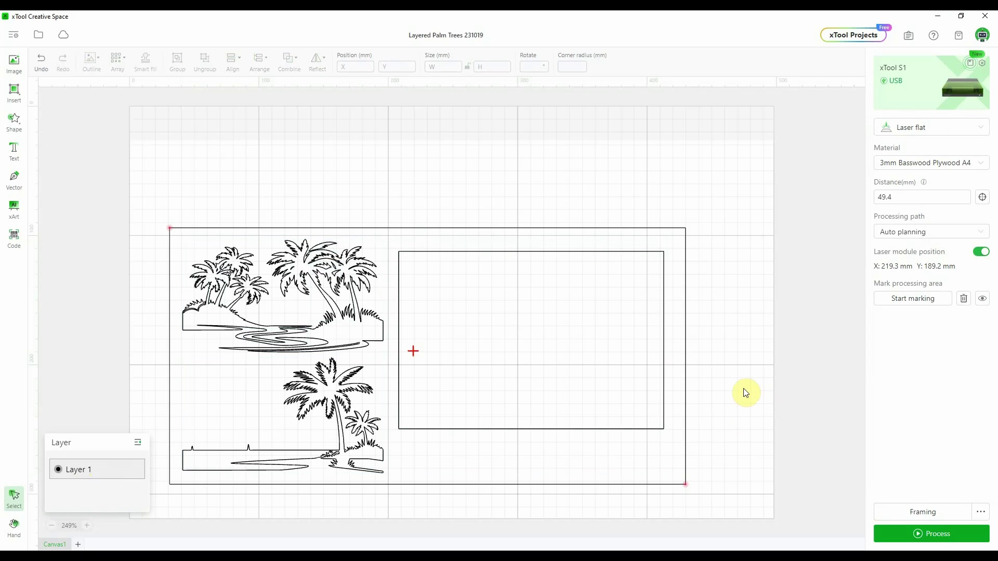